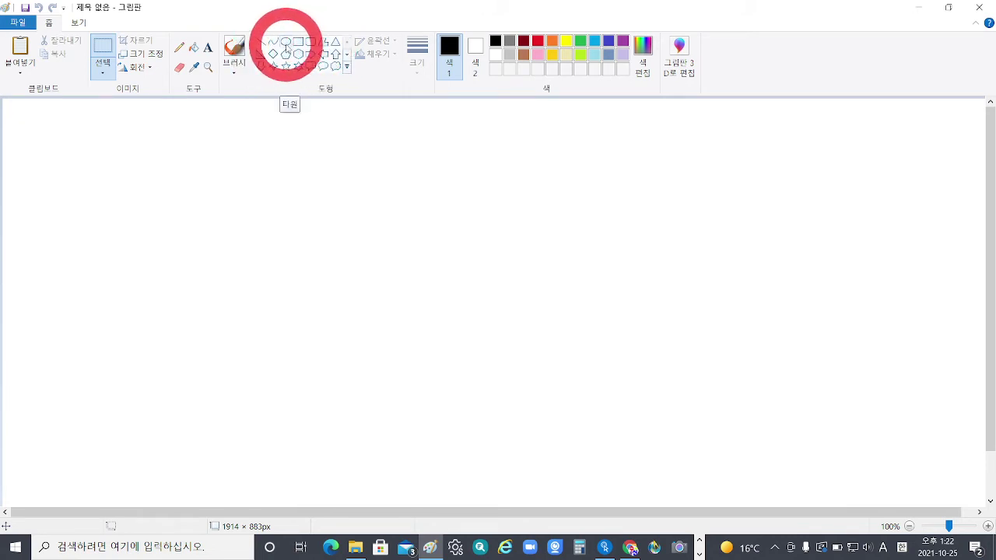
Draw a tall ellipse about 238 × 435 px near the canvas centre with the thickest black outline.
{"action": "left_click", "coordinate": [285, 48]}
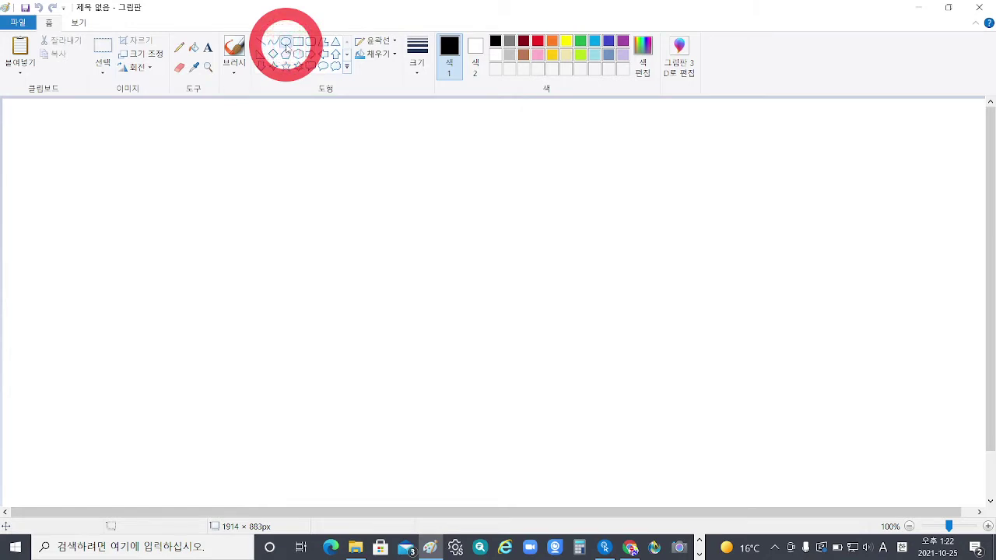
{"action": "mouse_move", "coordinate": [333, 213]}
{"action": "left_mouse_down"}
{"action": "mouse_move", "coordinate": [405, 366]}
{"action": "mouse_move", "coordinate": [456, 438]}
{"action": "left_mouse_up"}
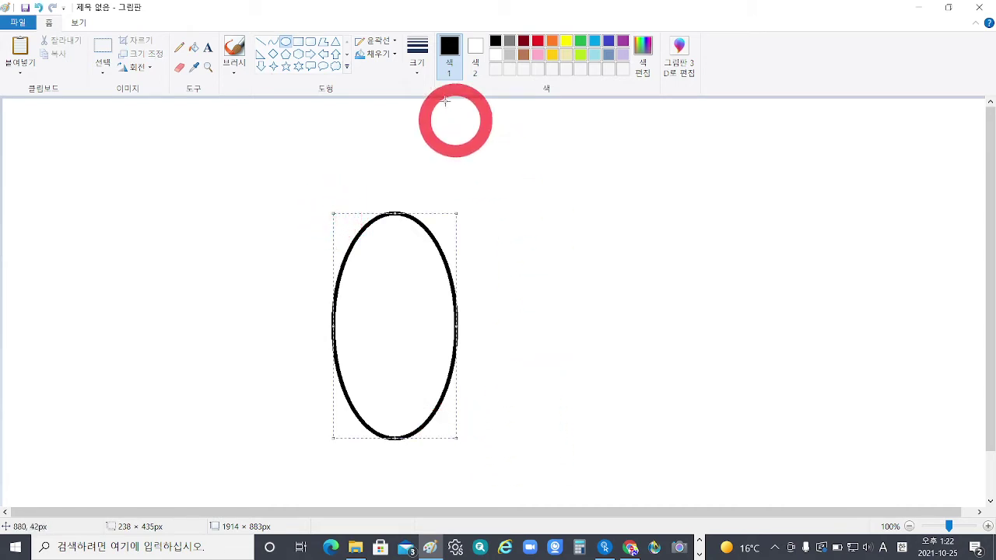
{"action": "left_click", "coordinate": [418, 70]}
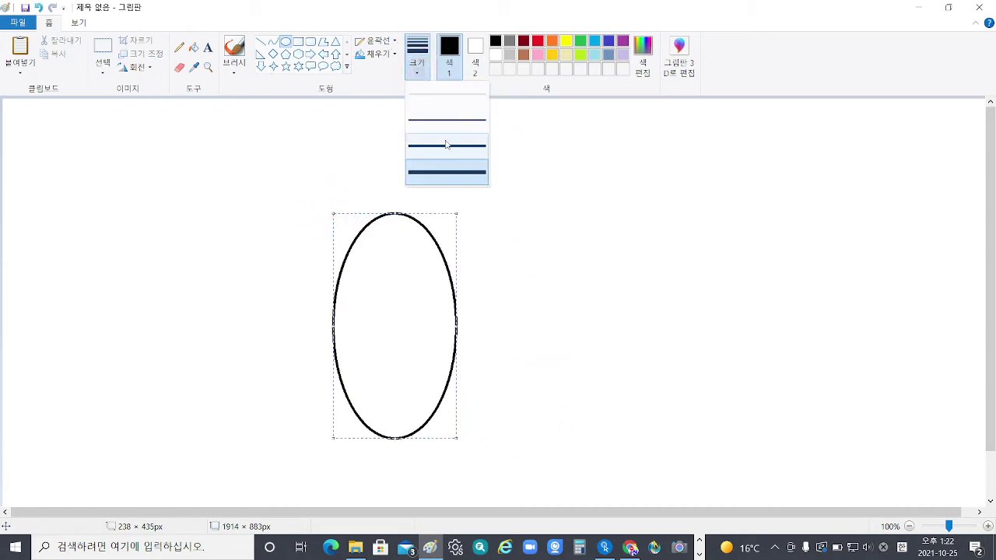
{"action": "left_click", "coordinate": [455, 173]}
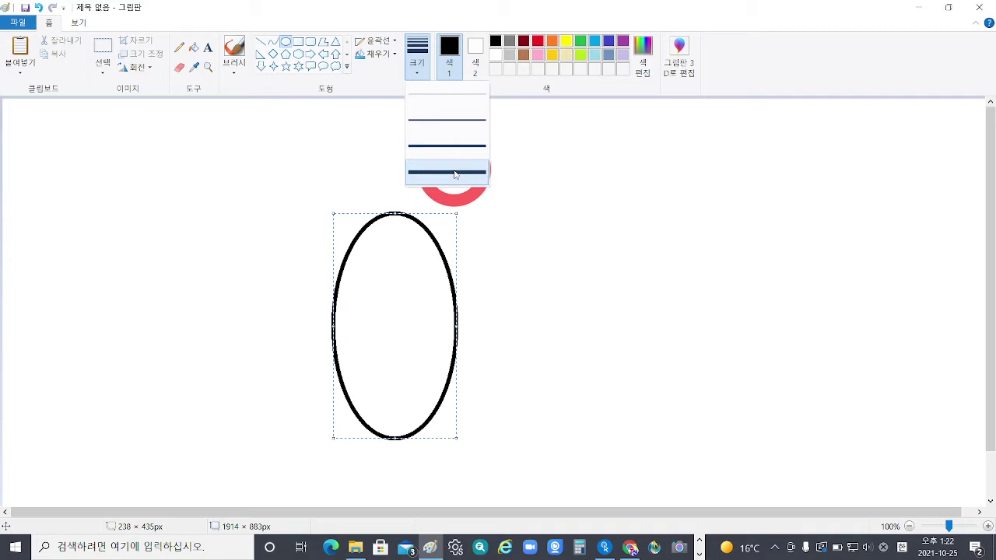
{"action": "left_click", "coordinate": [580, 189]}
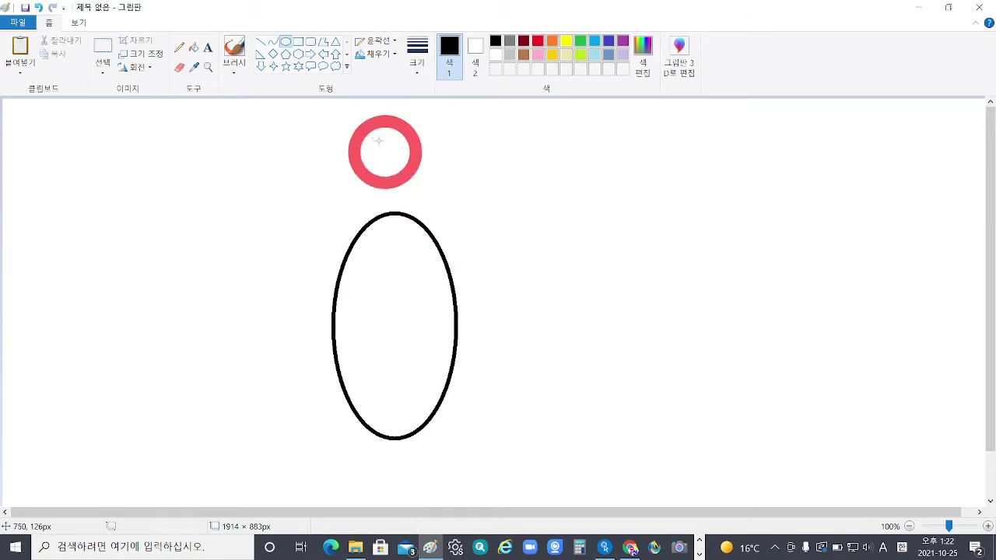
Draw a second tall ellipse overlapping the first one's right side, aligned with it and resized to about 217 × 441 px.
{"action": "mouse_move", "coordinate": [425, 205]}
{"action": "left_mouse_down"}
{"action": "mouse_move", "coordinate": [552, 447]}
{"action": "mouse_move", "coordinate": [550, 434]}
{"action": "mouse_move", "coordinate": [539, 441]}
{"action": "left_mouse_up"}
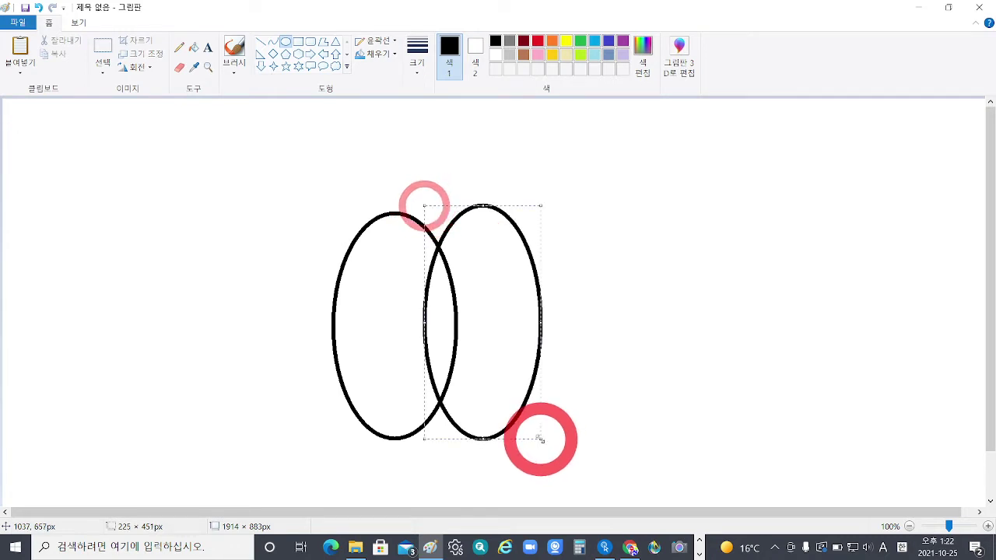
{"action": "left_click", "coordinate": [486, 346]}
{"action": "left_click_drag", "start_coordinate": [486, 347], "coordinate": [477, 351]}
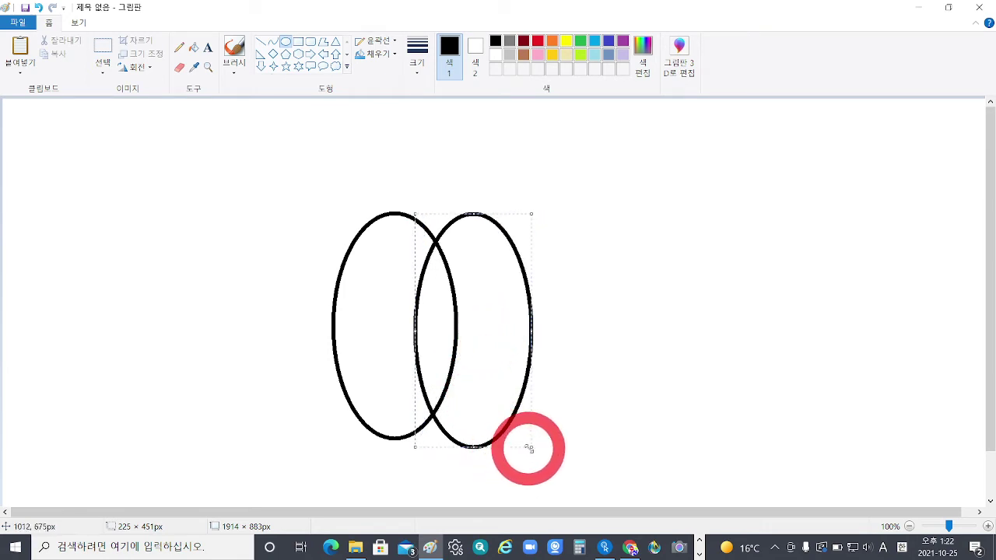
{"action": "left_click_drag", "start_coordinate": [531, 448], "coordinate": [526, 442]}
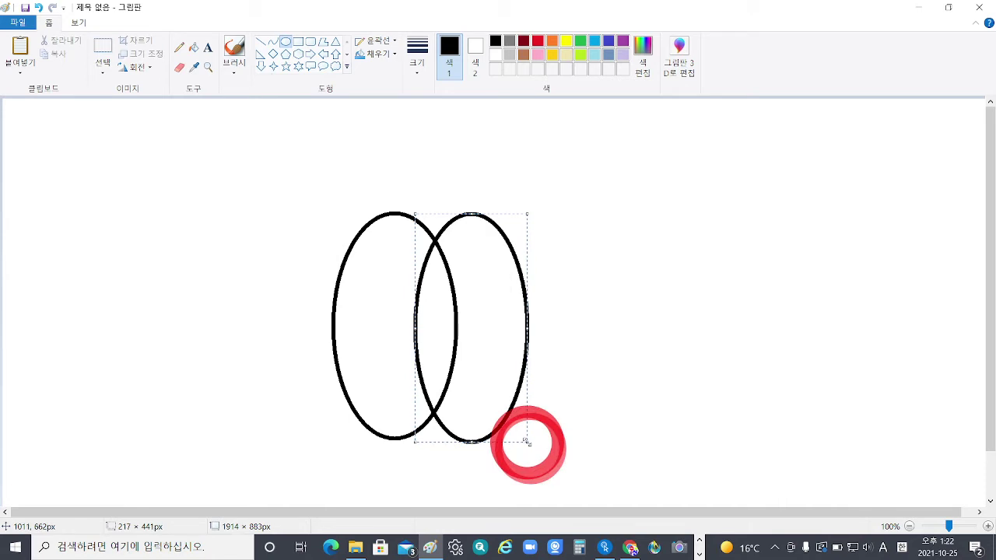
{"action": "left_click_drag", "start_coordinate": [485, 362], "coordinate": [484, 361]}
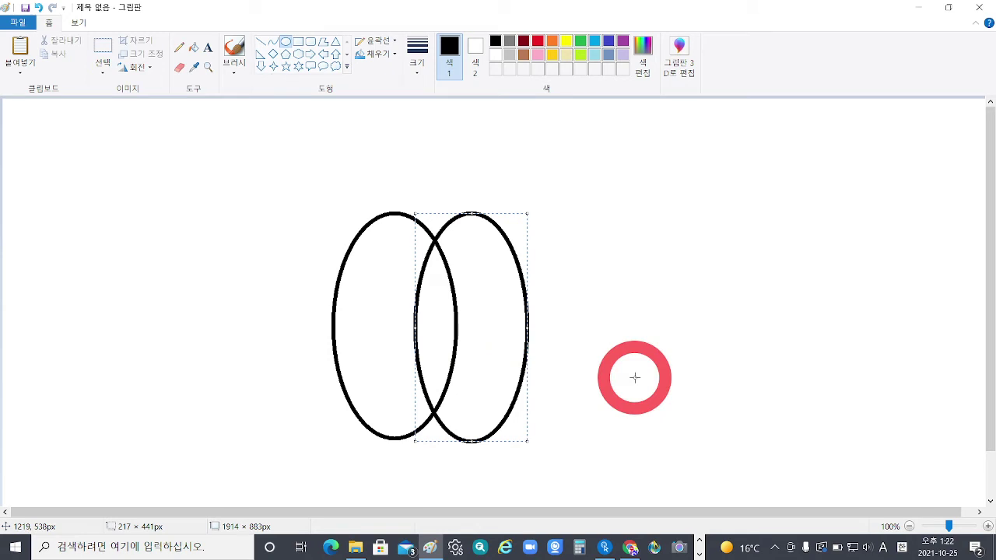
{"action": "left_click", "coordinate": [706, 294]}
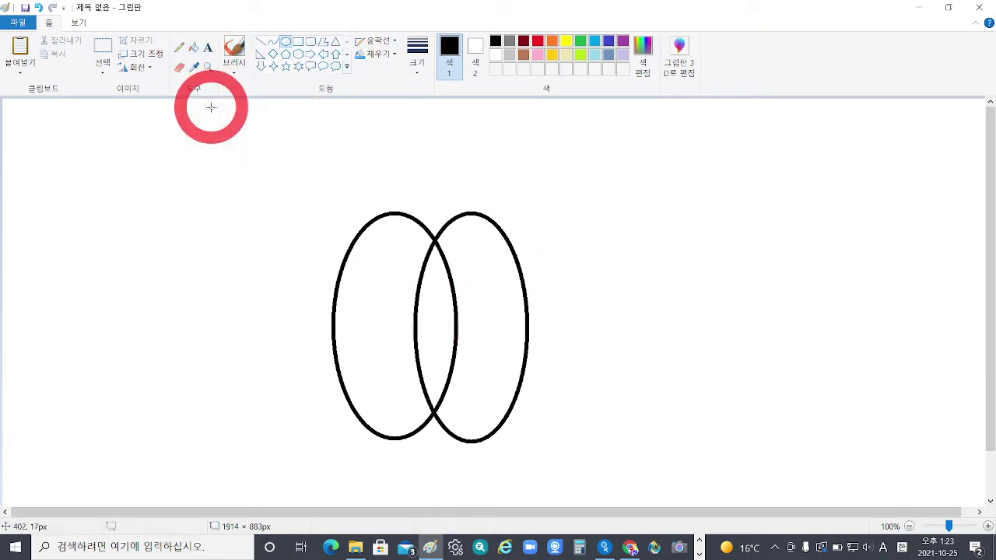
Fill the overlapping region of the two ellipses with dark gray.
{"action": "left_click", "coordinate": [194, 48]}
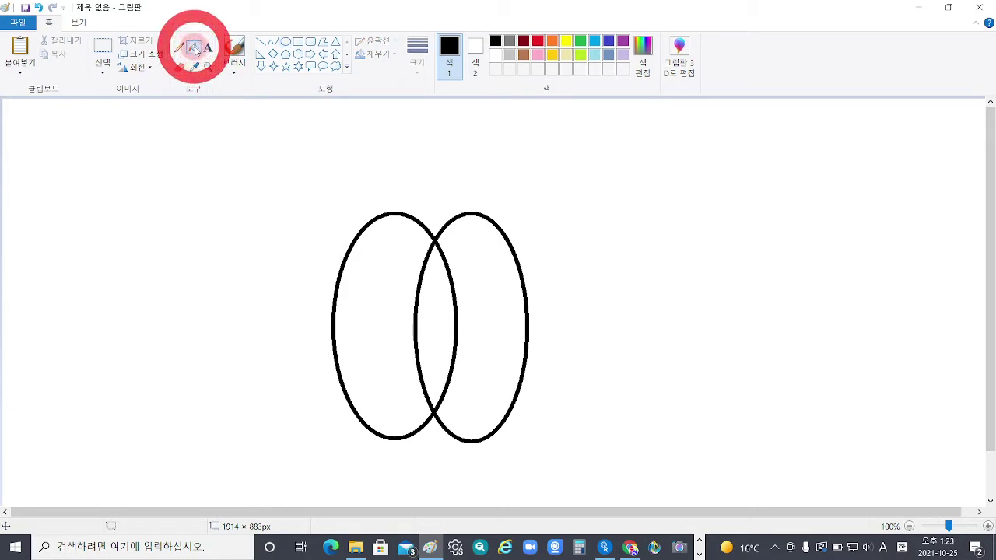
{"action": "left_click", "coordinate": [510, 45]}
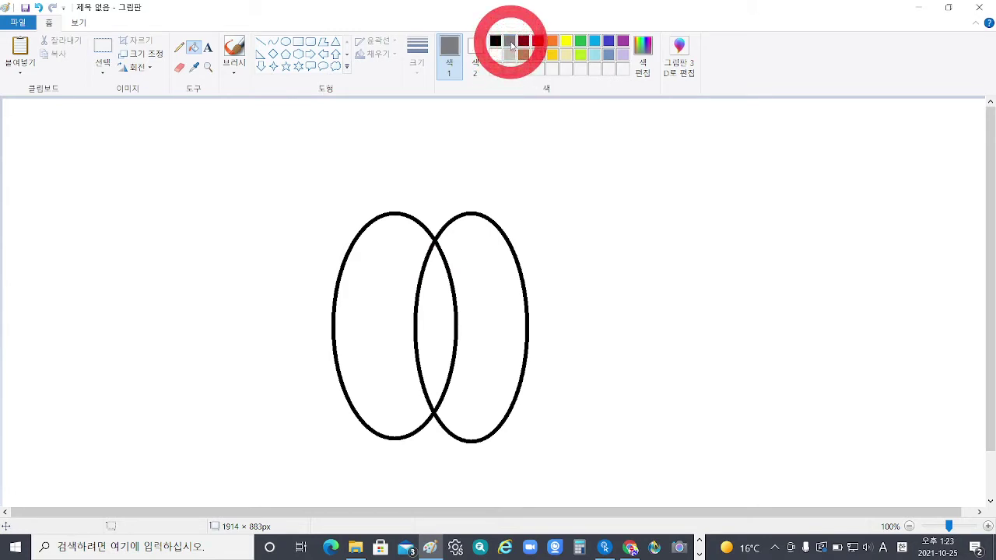
{"action": "left_click", "coordinate": [438, 309]}
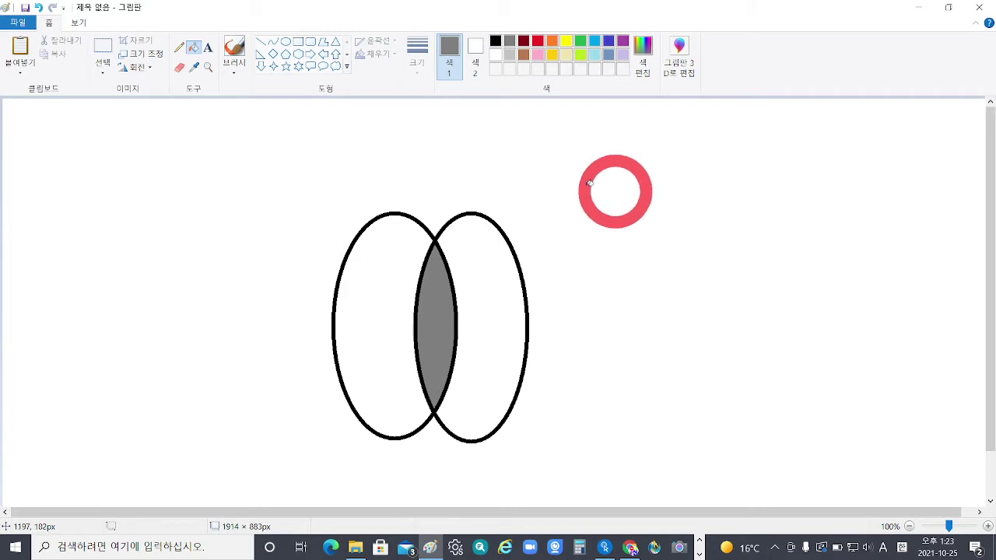
Select a rectangular area of about 468 × 493 px around both ellipses and switch to the Hangul document containing the labelled diagram.
{"action": "left_click", "coordinate": [103, 47]}
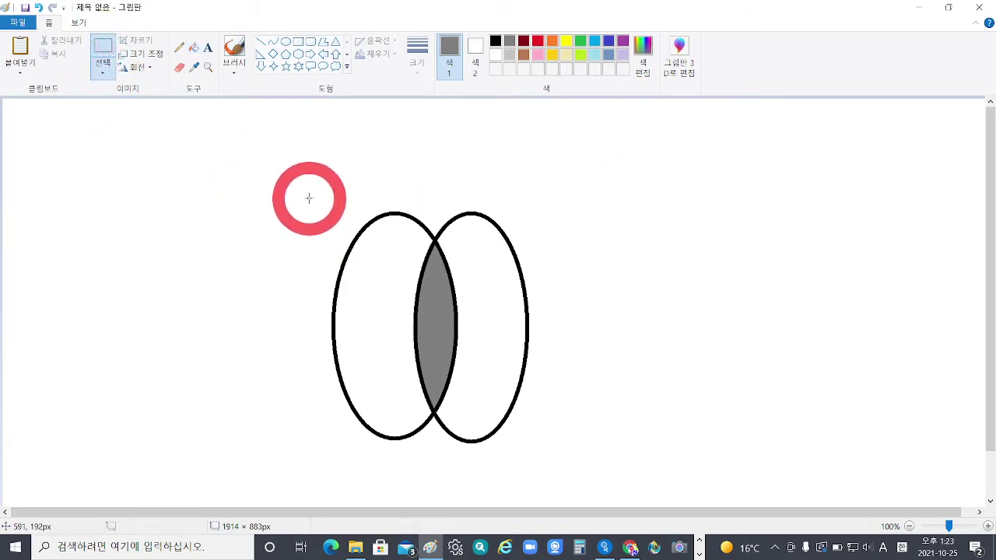
{"action": "left_click_drag", "start_coordinate": [310, 199], "coordinate": [551, 453]}
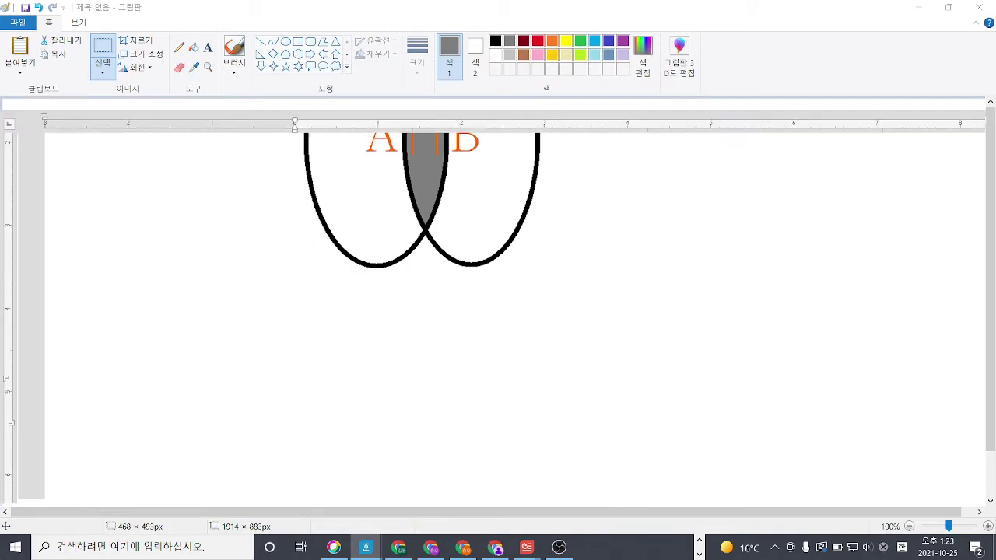
{"action": "scroll", "coordinate": [482, 467], "scroll_direction": "up", "scroll_amount": 3}
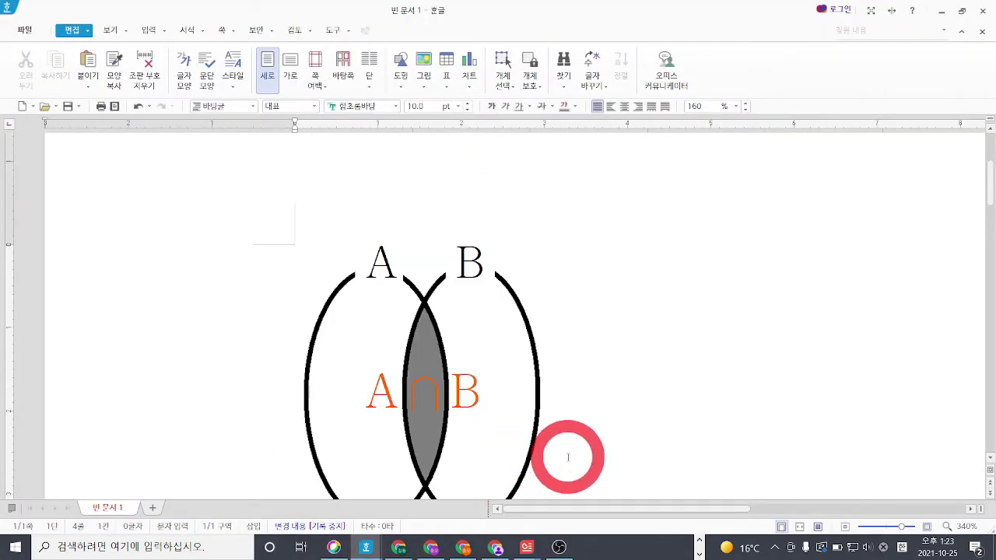
{"action": "scroll", "coordinate": [569, 459], "scroll_direction": "down", "scroll_amount": 2}
{"action": "scroll", "coordinate": [569, 459], "scroll_direction": "up", "scroll_amount": 3}
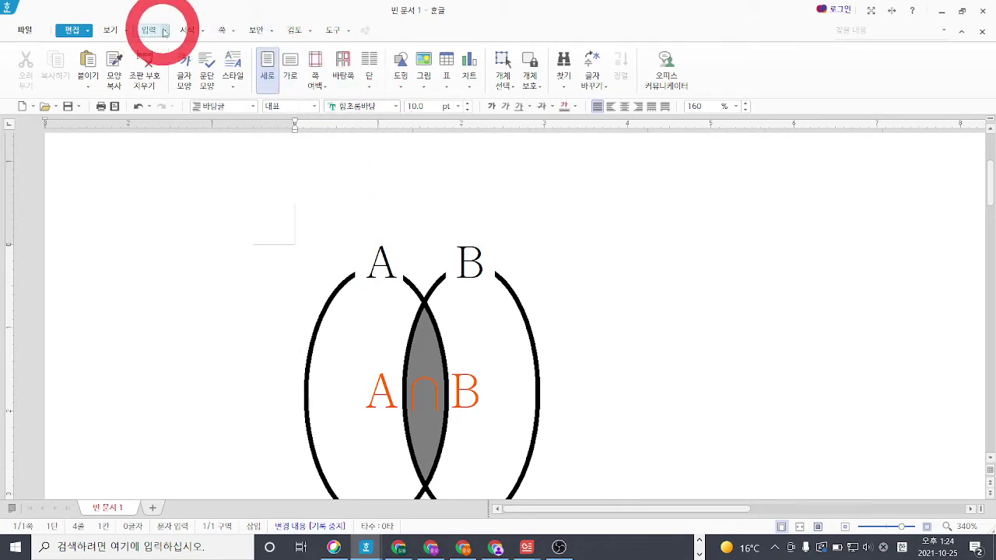
Insert a text box about 7 × 5.5 mm beside the diagram, containing the letter A with centre alignment.
{"action": "left_click", "coordinate": [164, 31]}
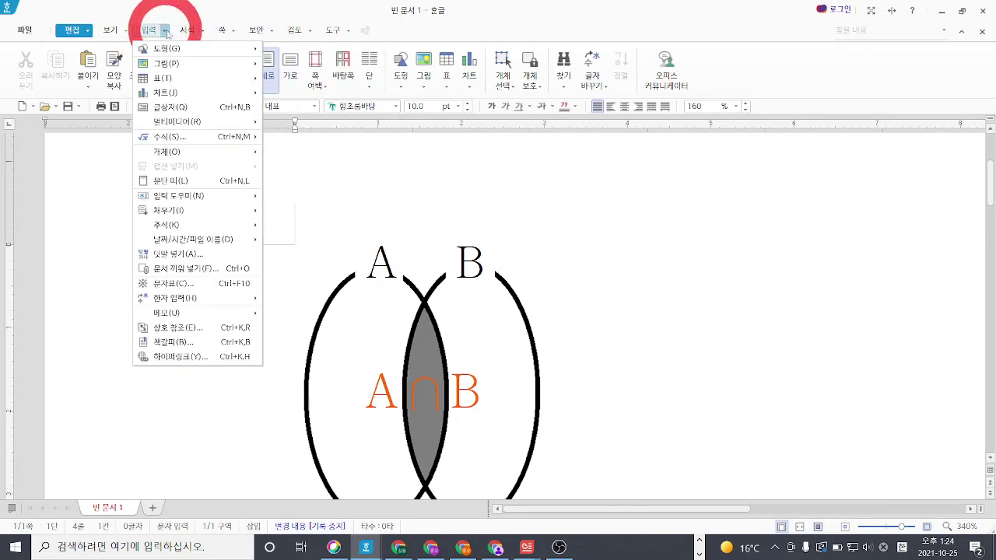
{"action": "left_click", "coordinate": [190, 112]}
{"action": "left_click_drag", "start_coordinate": [662, 285], "coordinate": [720, 329]}
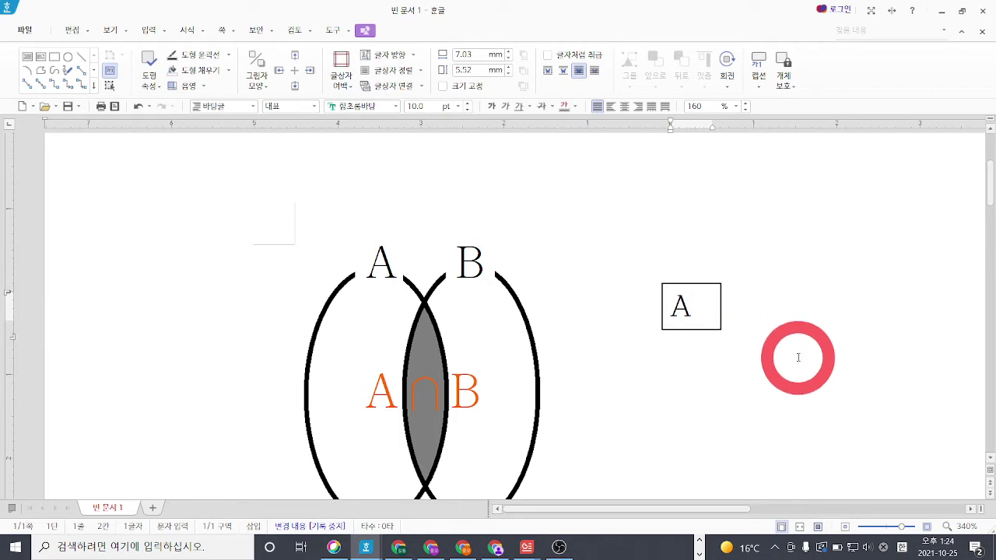
{"action": "left_click", "coordinate": [624, 106]}
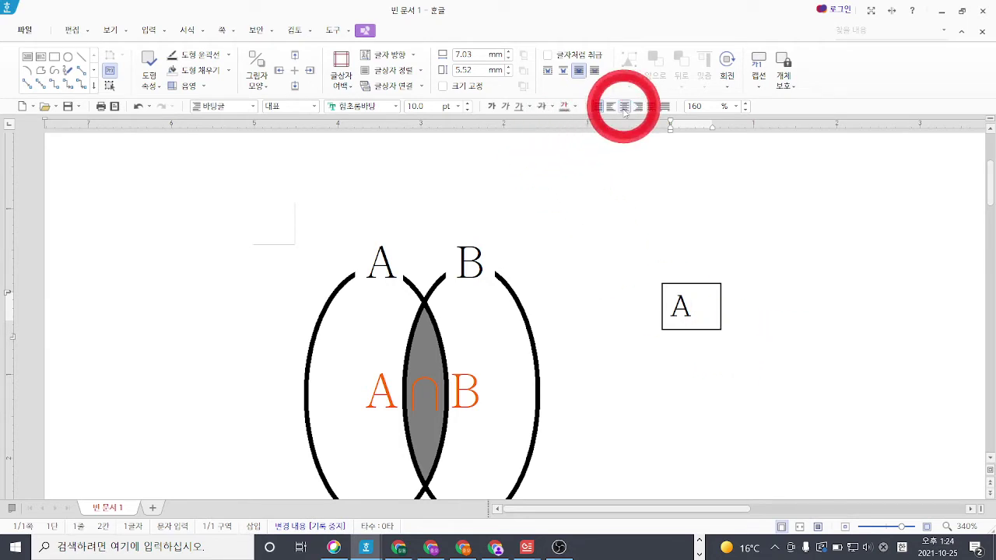
Remove the border of the A text box by setting its line type to none in the object properties.
{"action": "left_click", "coordinate": [708, 286]}
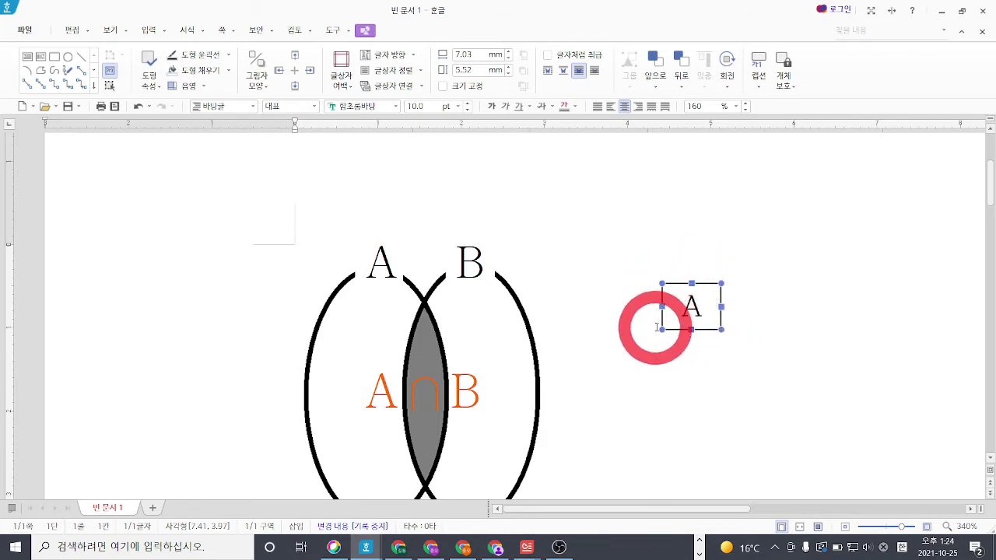
{"action": "right_click", "coordinate": [707, 325]}
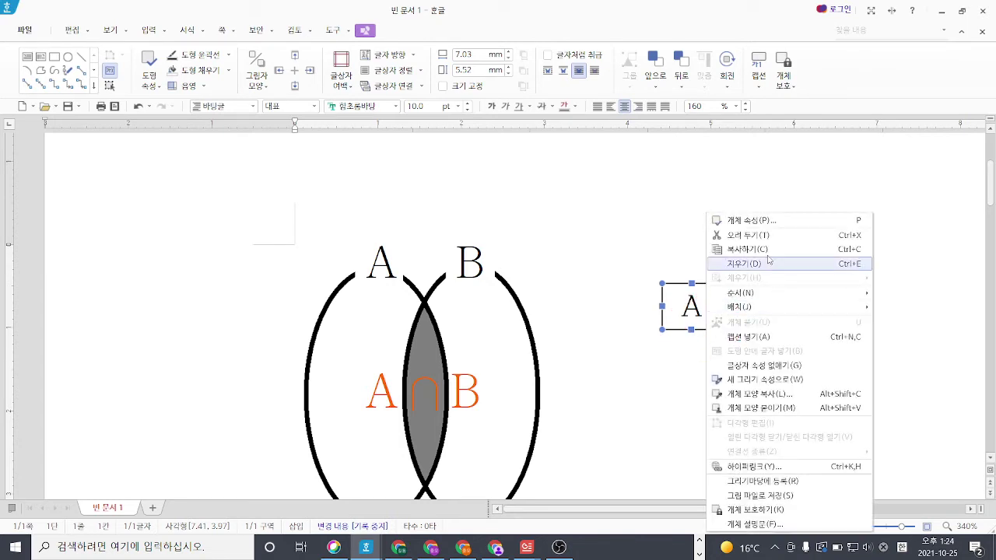
{"action": "left_click", "coordinate": [746, 221]}
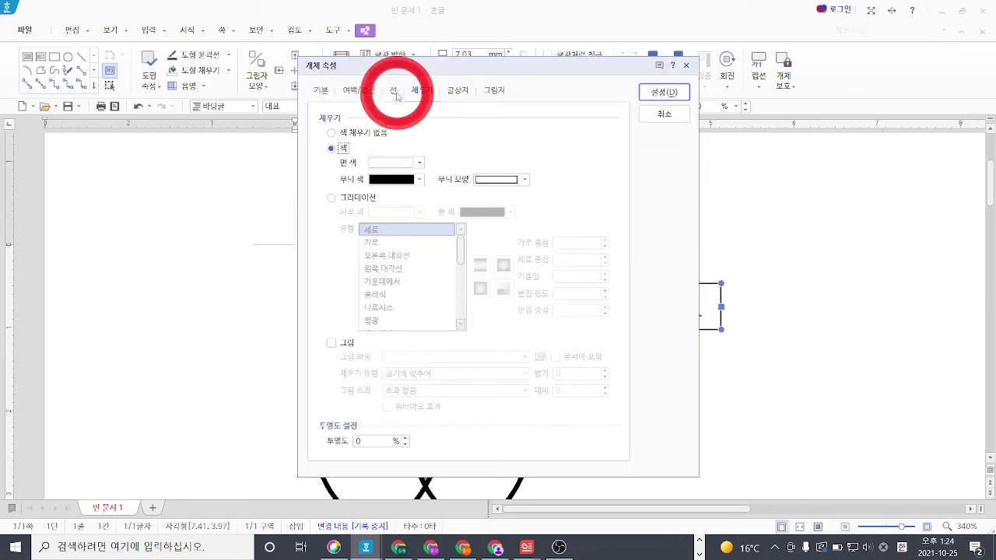
{"action": "left_click", "coordinate": [394, 91]}
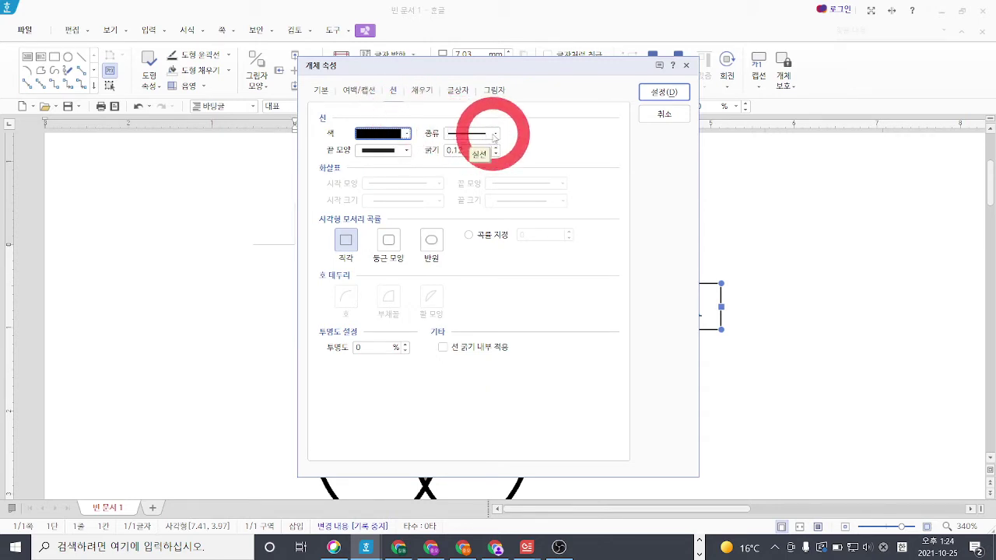
{"action": "left_click", "coordinate": [469, 136]}
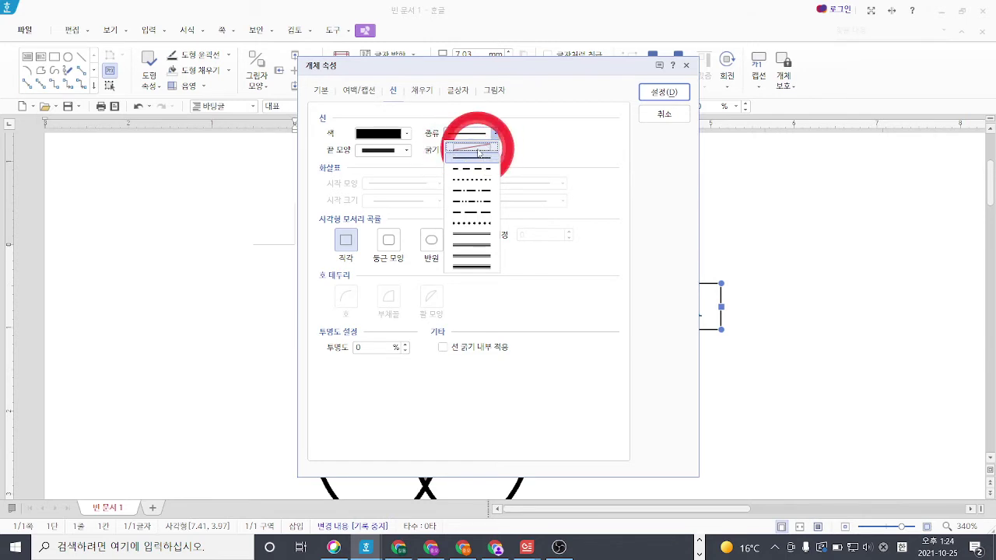
{"action": "left_click", "coordinate": [476, 155]}
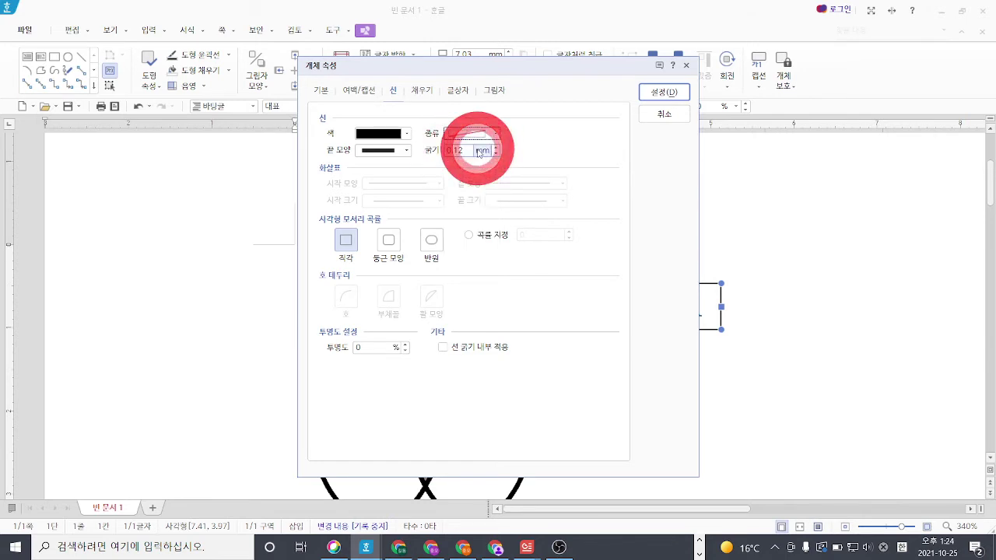
{"action": "left_click", "coordinate": [659, 94]}
Move the A text box onto the right ellipse's outline and set its fill to no colour.
{"action": "left_click_drag", "start_coordinate": [717, 315], "coordinate": [562, 354]}
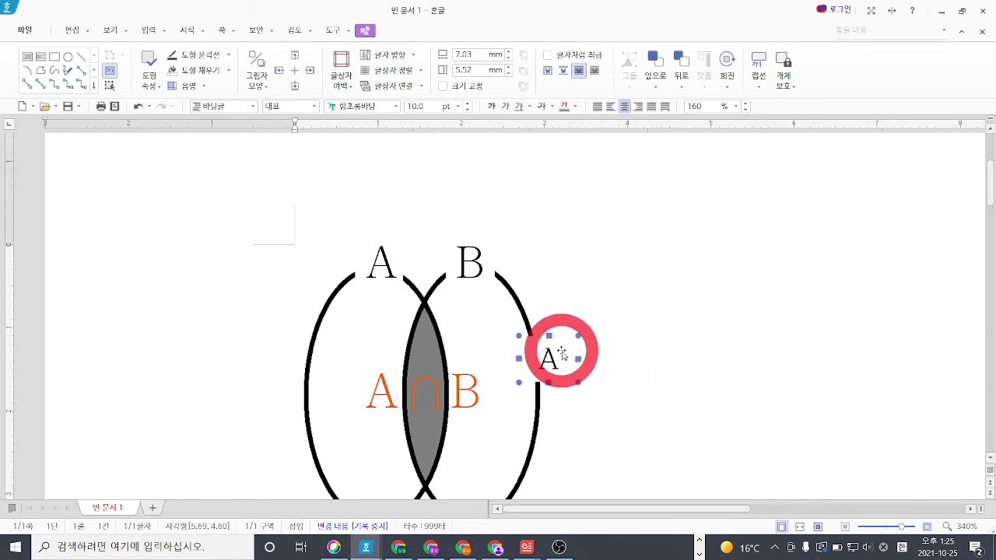
{"action": "right_click", "coordinate": [562, 355]}
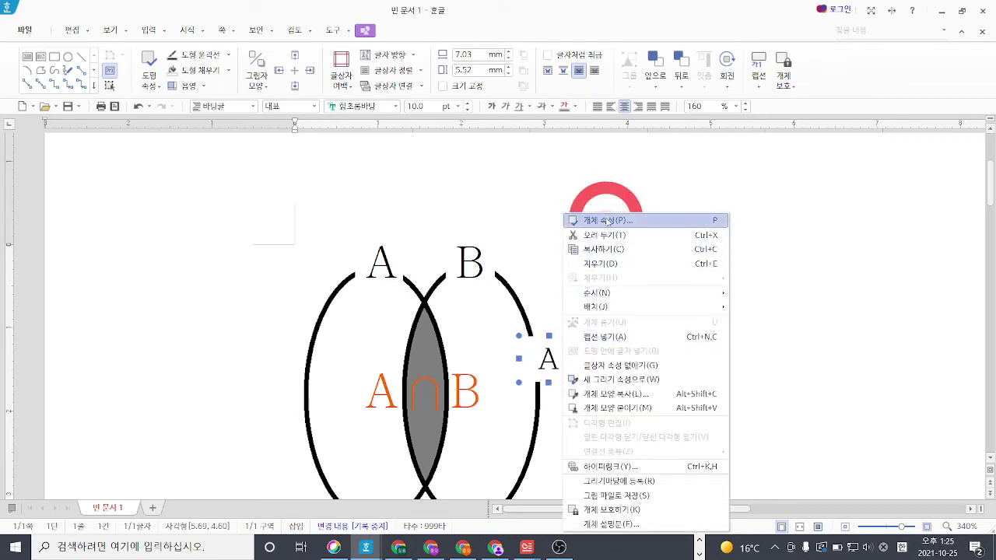
{"action": "left_click", "coordinate": [609, 222]}
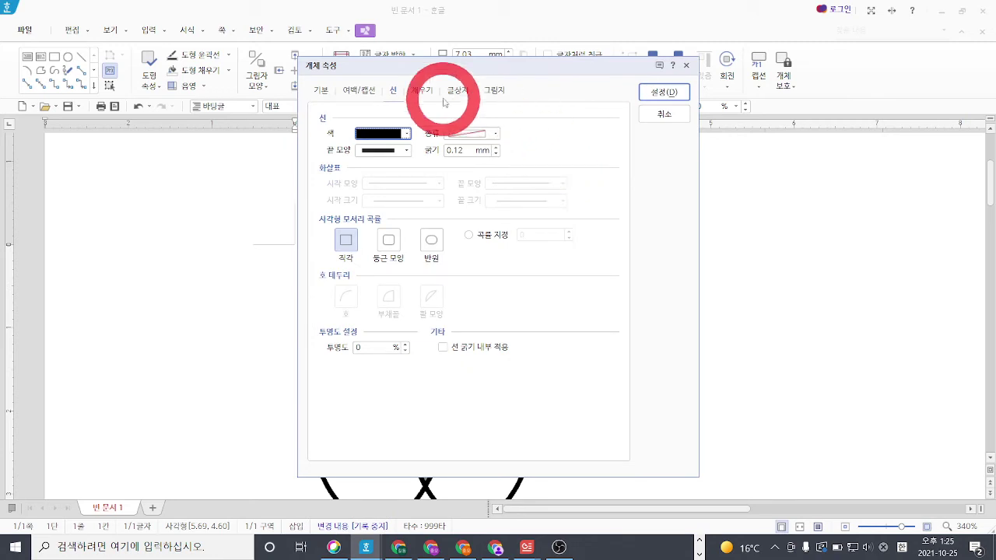
{"action": "left_click", "coordinate": [421, 90]}
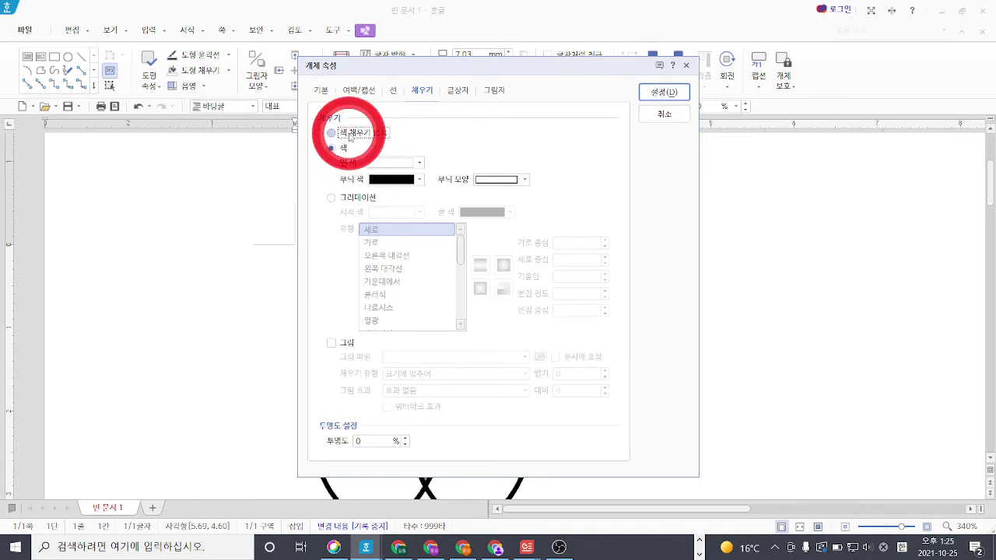
{"action": "left_click", "coordinate": [382, 134]}
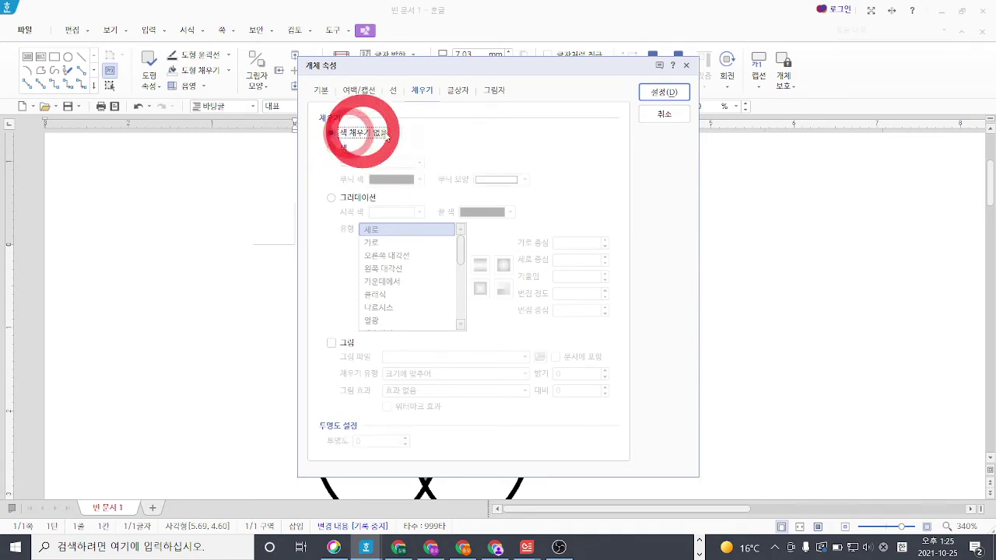
{"action": "left_click", "coordinate": [653, 94]}
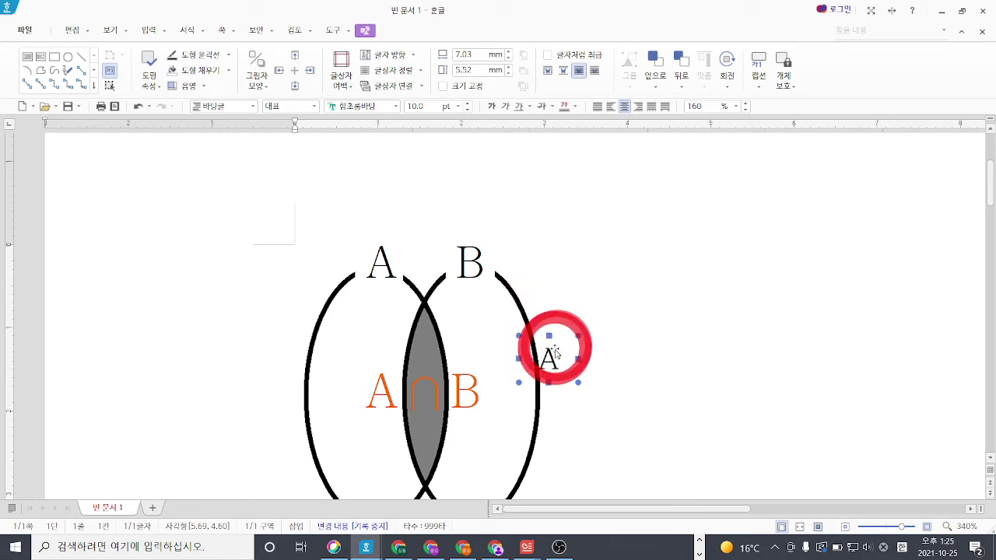
Delete the A text box from the right ellipse's outline and switch to the GeoGebra construction of two overlapping circles.
{"action": "mouse_move", "coordinate": [549, 357]}
{"action": "left_mouse_down"}
{"action": "mouse_move", "coordinate": [568, 371]}
{"action": "mouse_move", "coordinate": [549, 362]}
{"action": "left_mouse_up"}
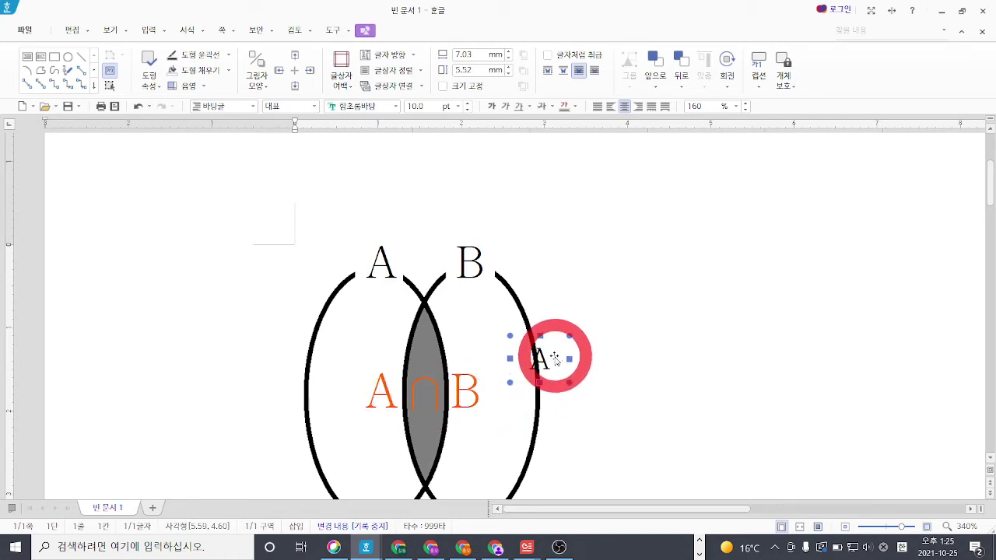
{"action": "left_click", "coordinate": [436, 393]}
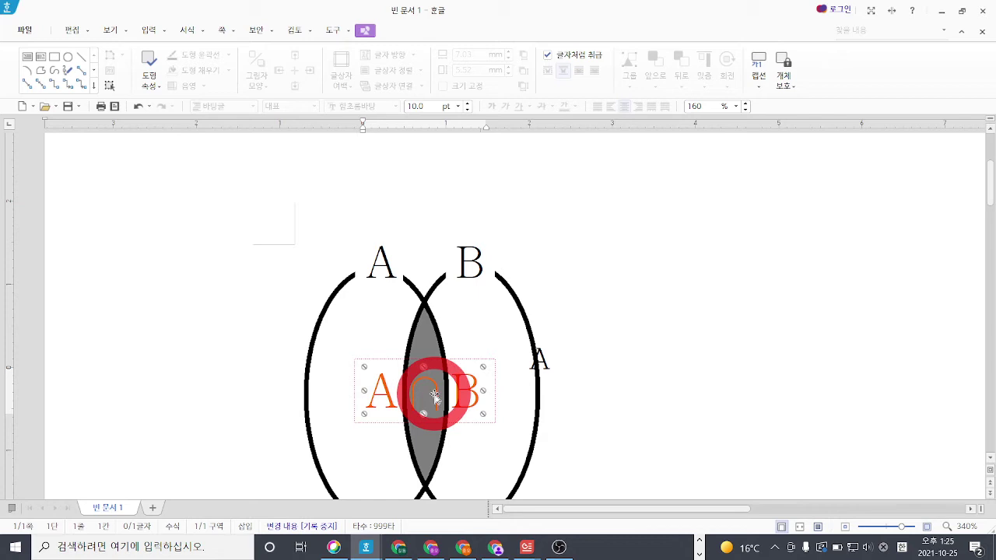
{"action": "left_click", "coordinate": [540, 364]}
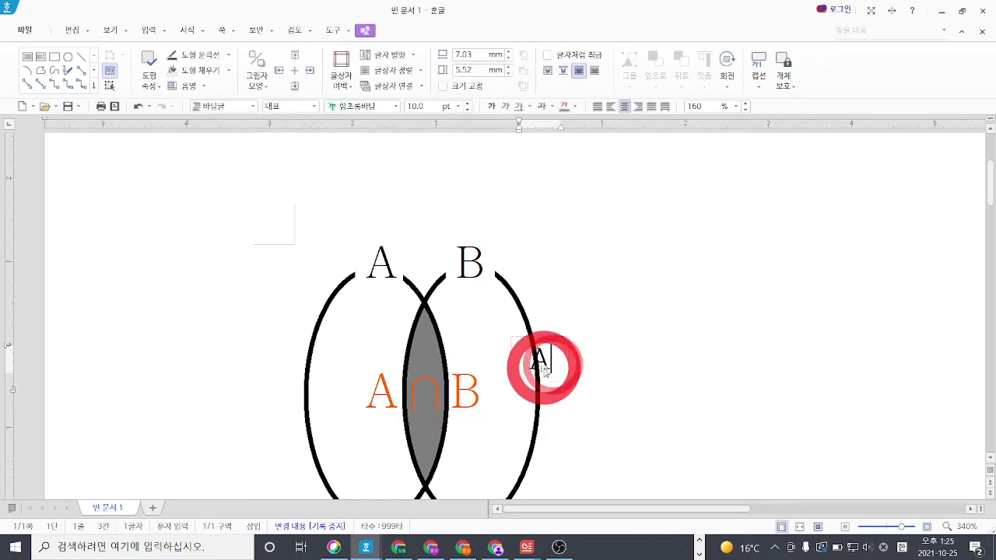
{"action": "left_click_drag", "start_coordinate": [543, 372], "coordinate": [505, 311]}
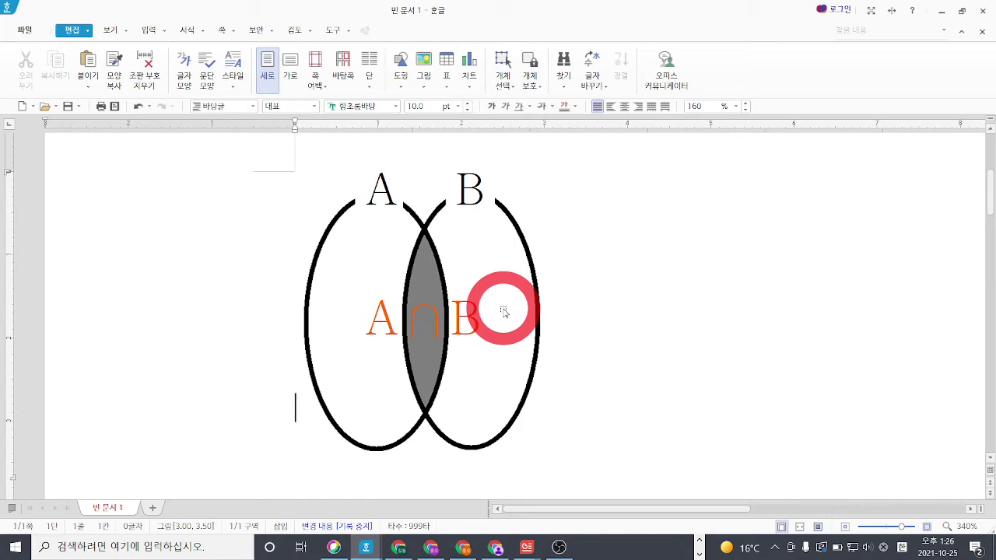
{"action": "left_click_drag", "start_coordinate": [505, 311], "coordinate": [4, 287]}
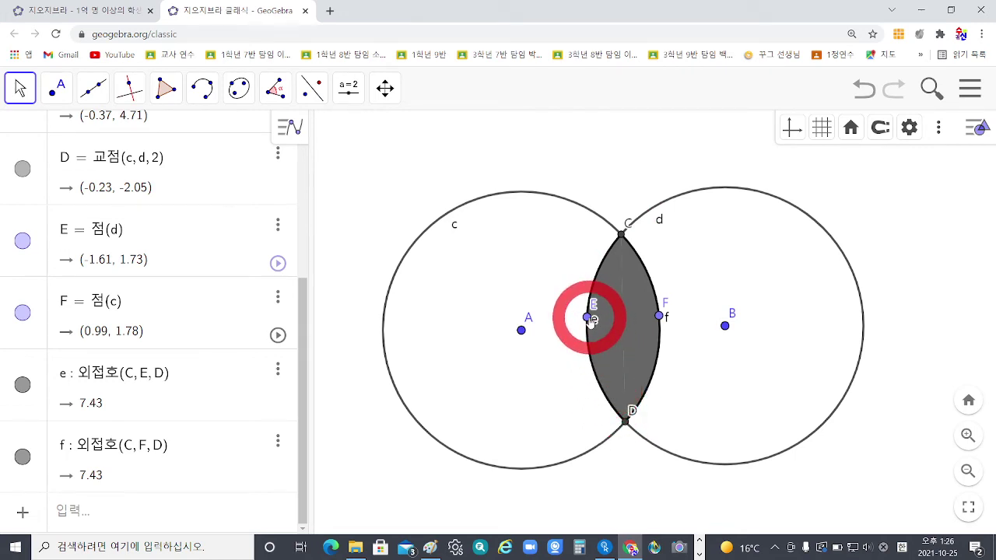
Choose the tool for a circular arc through three points (세 점을 지나는 원호).
{"action": "left_click", "coordinate": [206, 88]}
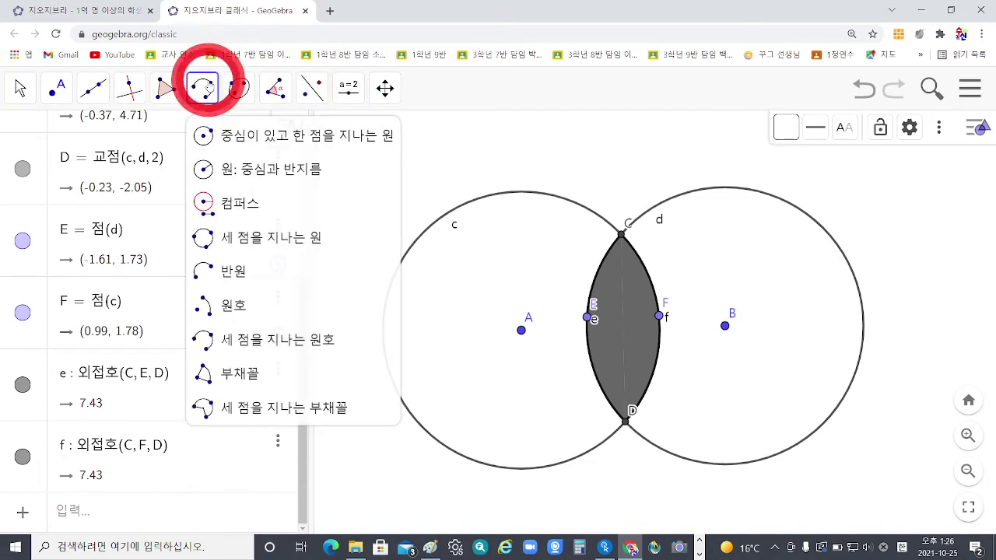
{"action": "left_click", "coordinate": [234, 237]}
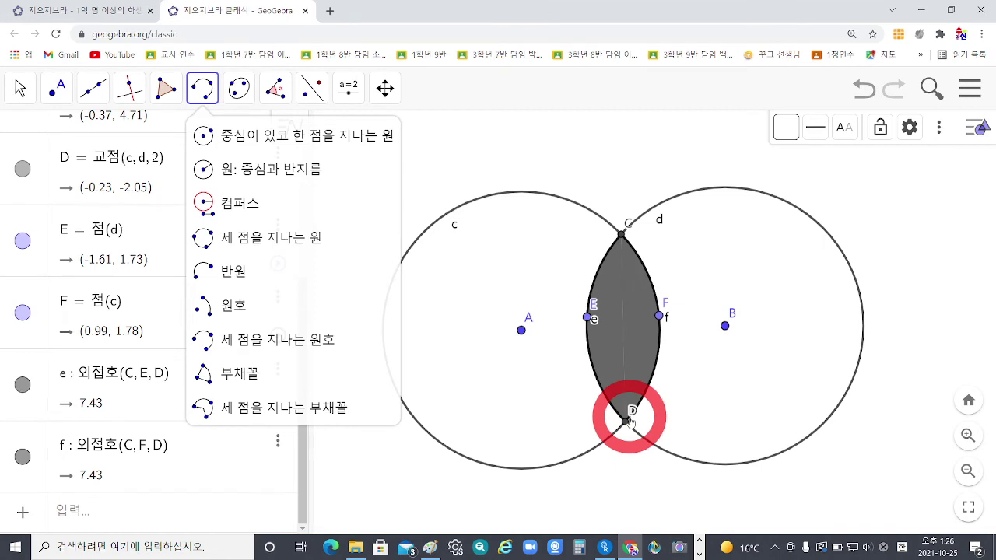
{"action": "left_click", "coordinate": [307, 341]}
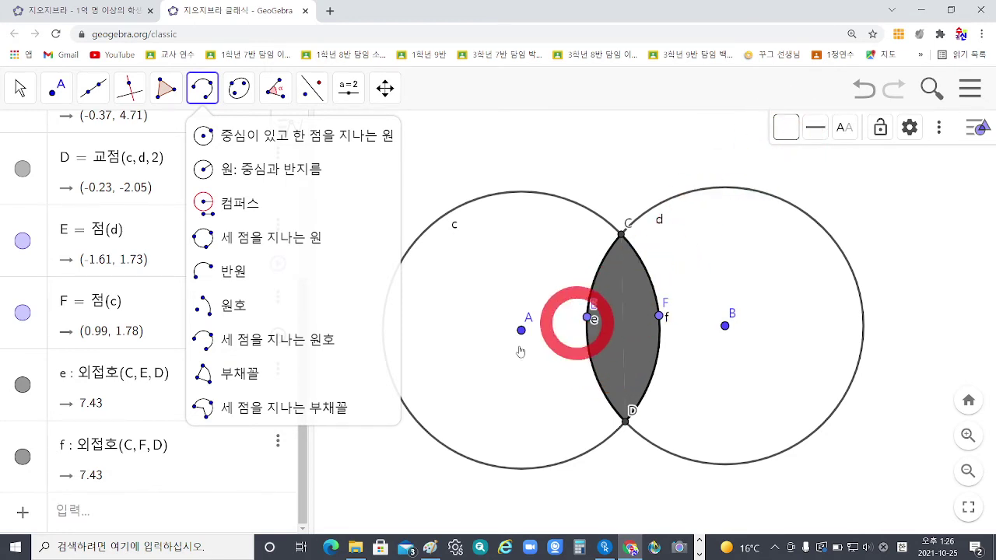
Set the fill opacity of arc f to 75 and open the fill colour settings of arc e.
{"action": "left_click", "coordinate": [167, 444]}
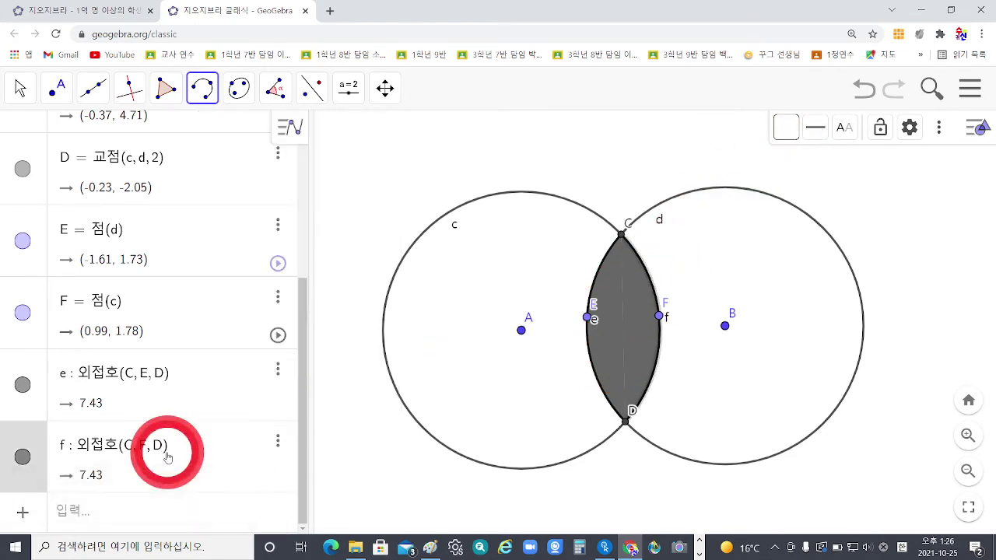
{"action": "left_click", "coordinate": [787, 128]}
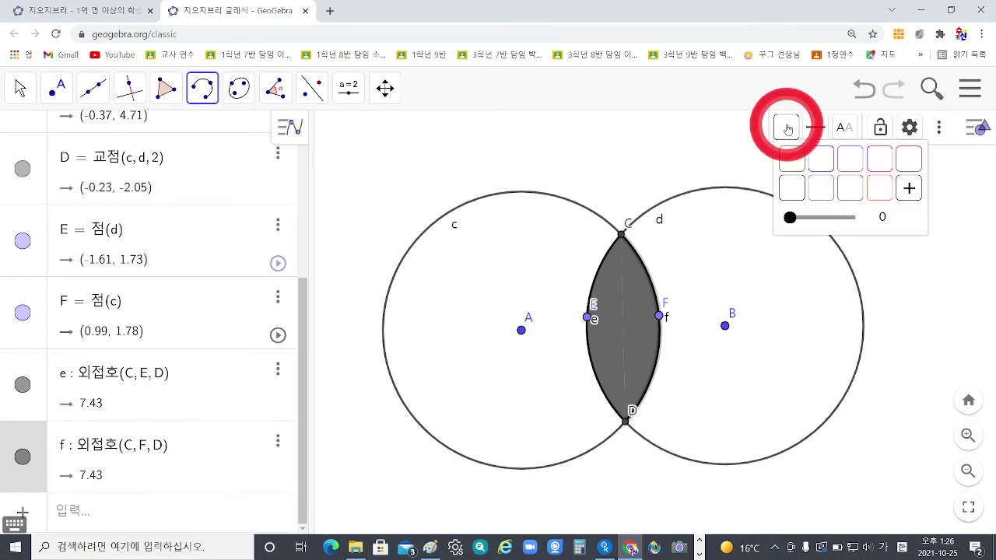
{"action": "left_click_drag", "start_coordinate": [790, 217], "coordinate": [833, 218]}
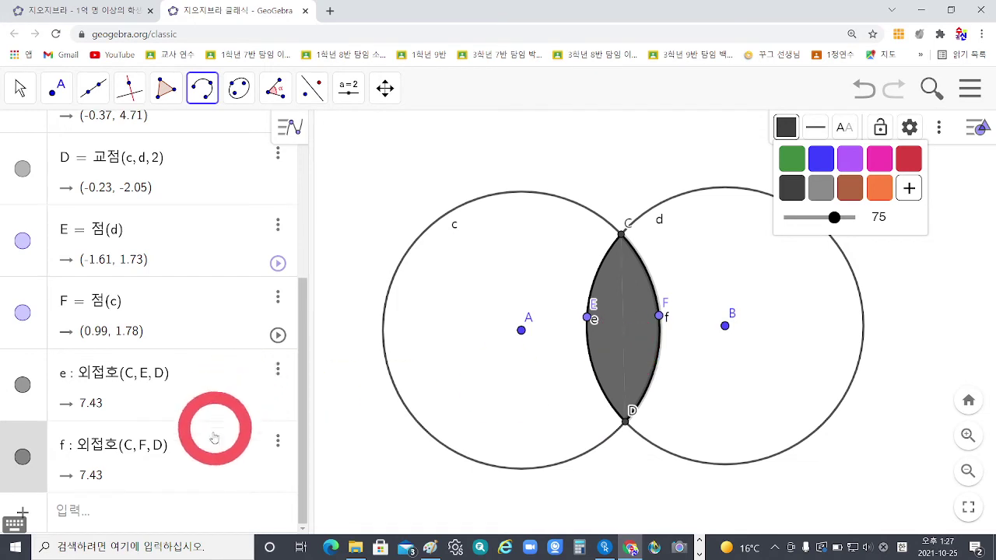
{"action": "left_click", "coordinate": [177, 393]}
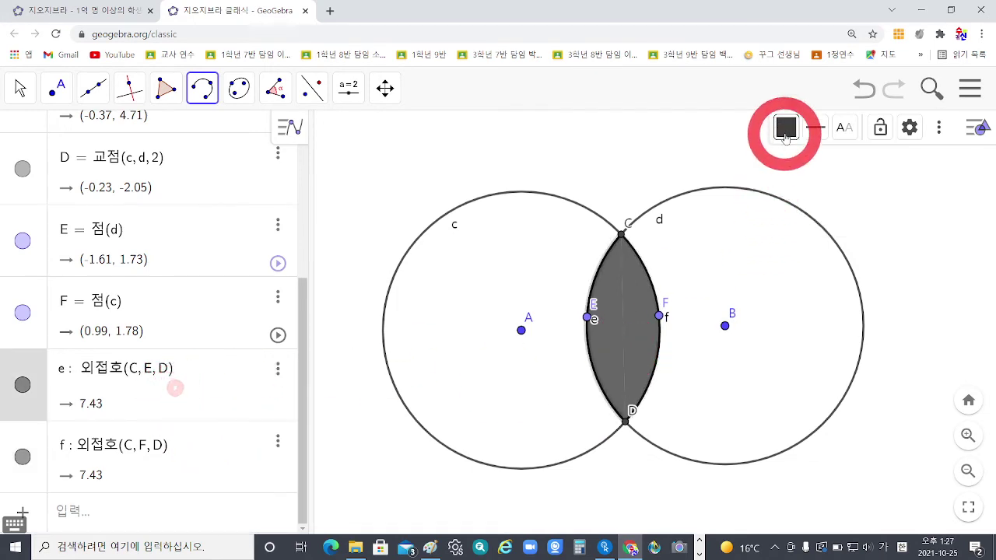
{"action": "left_click", "coordinate": [784, 127]}
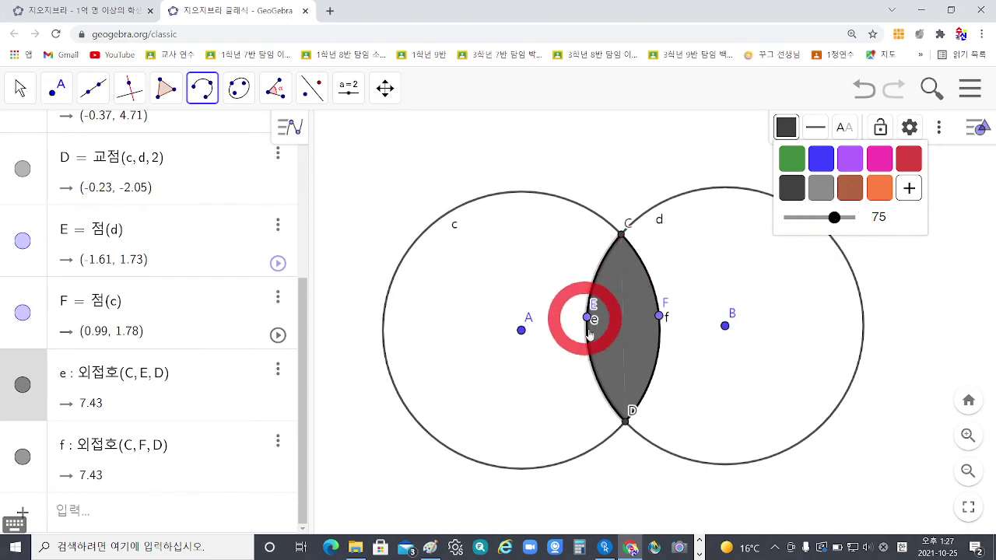
{"action": "left_click", "coordinate": [920, 382]}
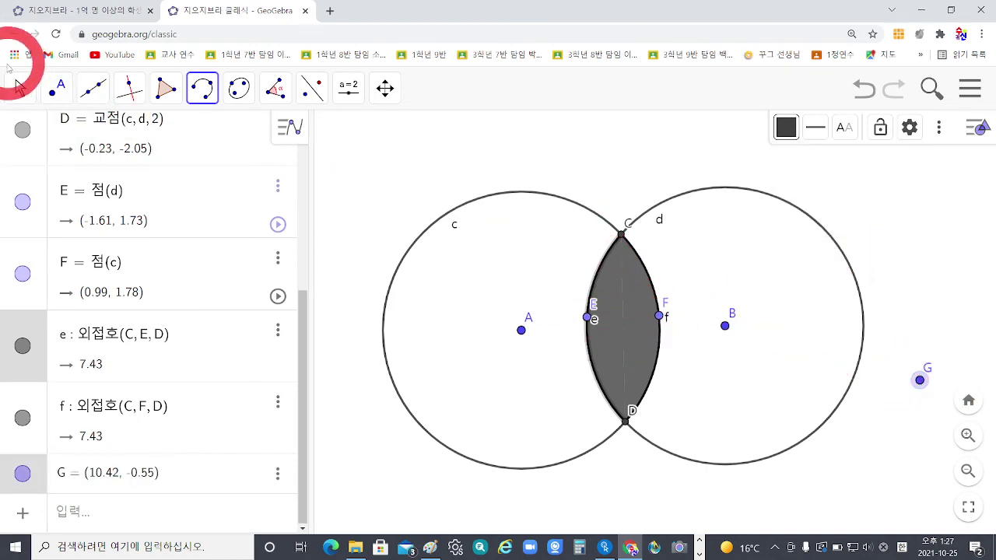
{"action": "left_click", "coordinate": [19, 87]}
{"action": "left_click", "coordinate": [76, 133]}
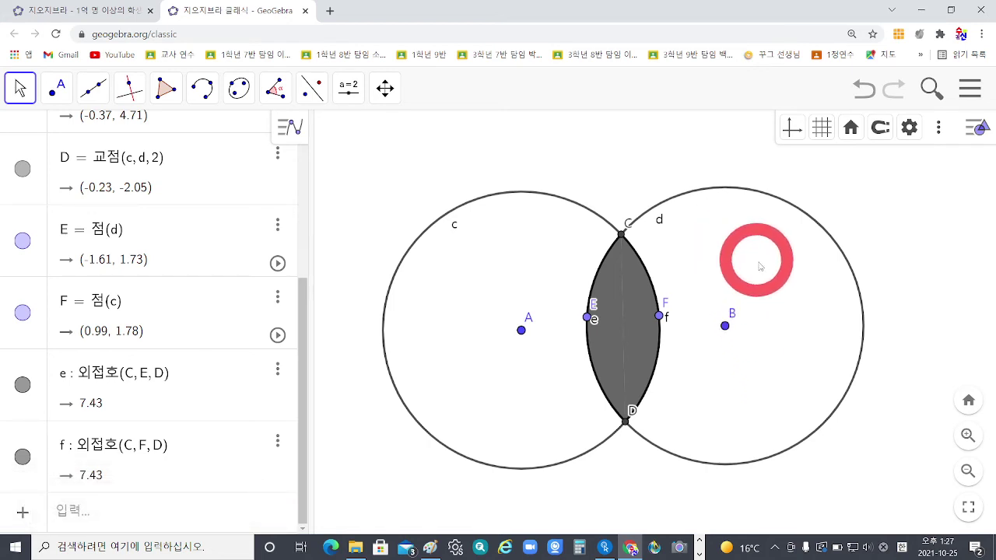
Move the first circle's centre A to (-4.08, 1.29) and hide the point.
{"action": "left_click_drag", "start_coordinate": [522, 330], "coordinate": [519, 328]}
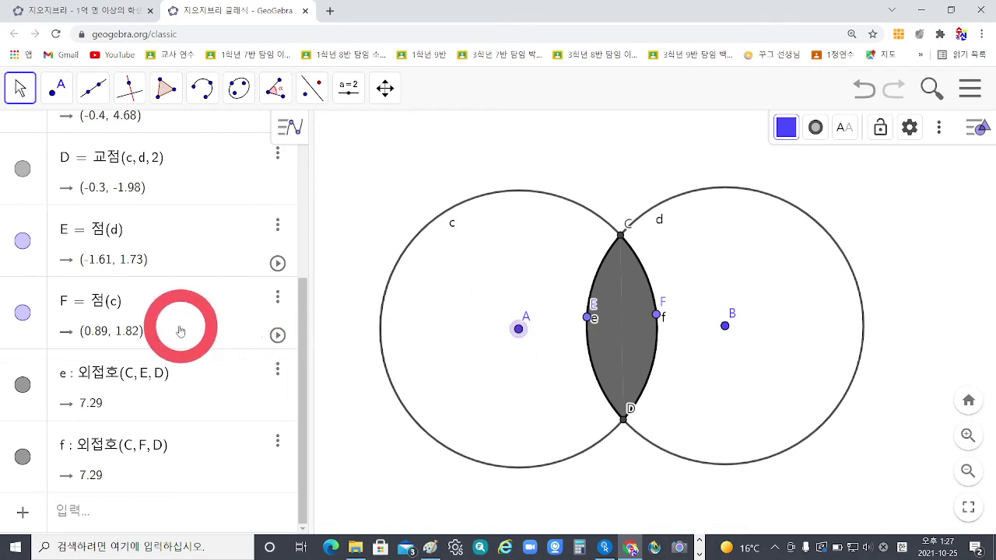
{"action": "scroll", "coordinate": [180, 331], "scroll_direction": "up", "scroll_amount": 4}
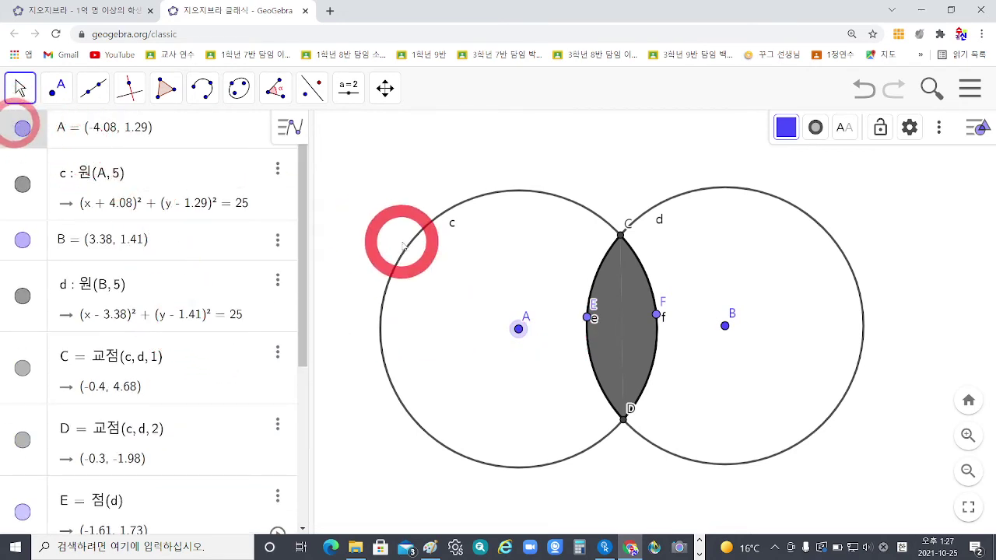
{"action": "left_click", "coordinate": [21, 128]}
Hide points E and F on the arcs and the second circle's centre B.
{"action": "left_click", "coordinate": [589, 318]}
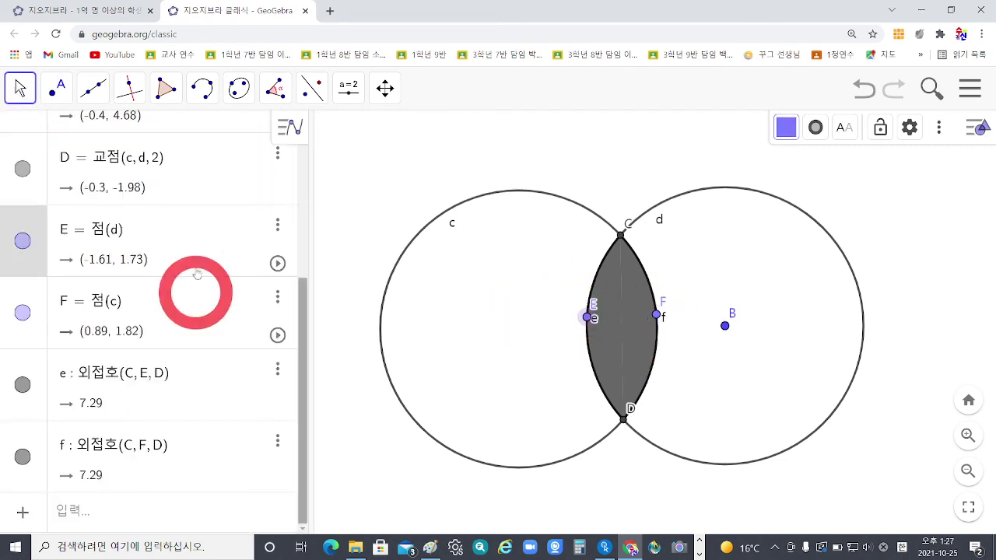
{"action": "left_click", "coordinate": [22, 241]}
{"action": "left_click_drag", "start_coordinate": [639, 323], "coordinate": [23, 315]}
{"action": "left_click", "coordinate": [22, 313]}
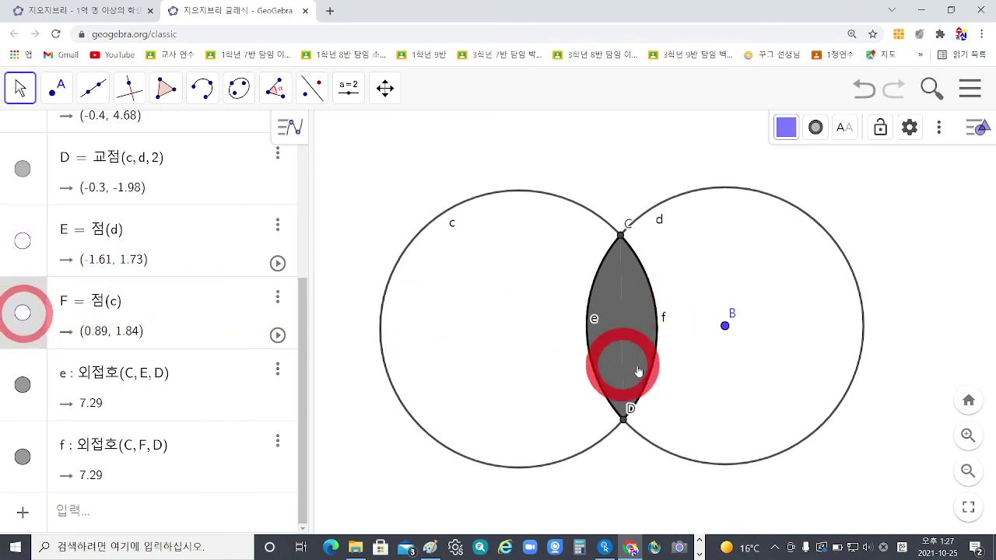
{"action": "left_click_drag", "start_coordinate": [730, 330], "coordinate": [88, 379]}
{"action": "scroll", "coordinate": [78, 376], "scroll_direction": "up", "scroll_amount": 4}
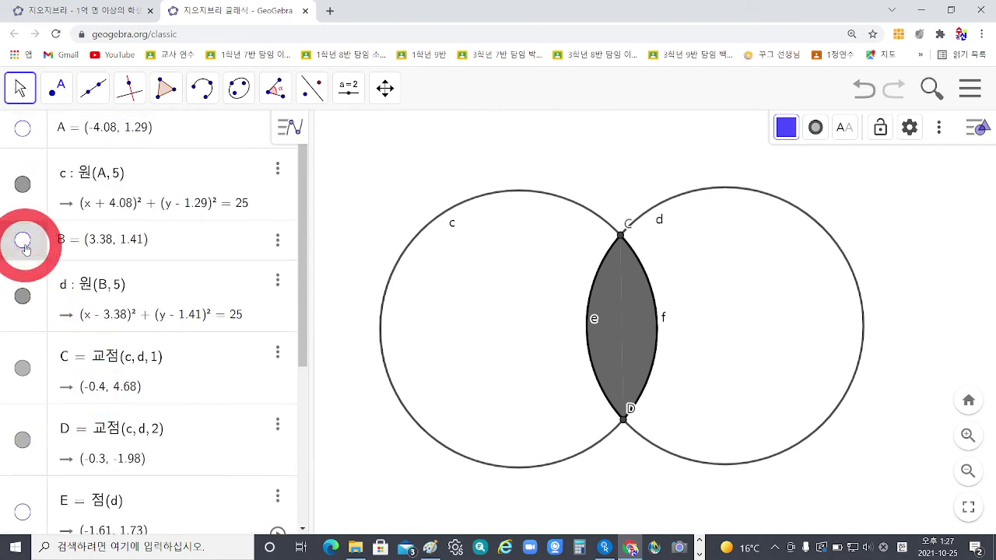
{"action": "mouse_move", "coordinate": [630, 290]}
{"action": "left_mouse_down"}
{"action": "mouse_move", "coordinate": [633, 271]}
{"action": "mouse_move", "coordinate": [596, 300]}
{"action": "mouse_move", "coordinate": [599, 264]}
{"action": "mouse_move", "coordinate": [545, 200]}
{"action": "mouse_move", "coordinate": [434, 285]}
{"action": "mouse_move", "coordinate": [545, 500]}
{"action": "mouse_move", "coordinate": [592, 265]}
{"action": "mouse_move", "coordinate": [502, 472]}
{"action": "mouse_move", "coordinate": [645, 268]}
{"action": "mouse_move", "coordinate": [644, 386]}
{"action": "left_mouse_up"}
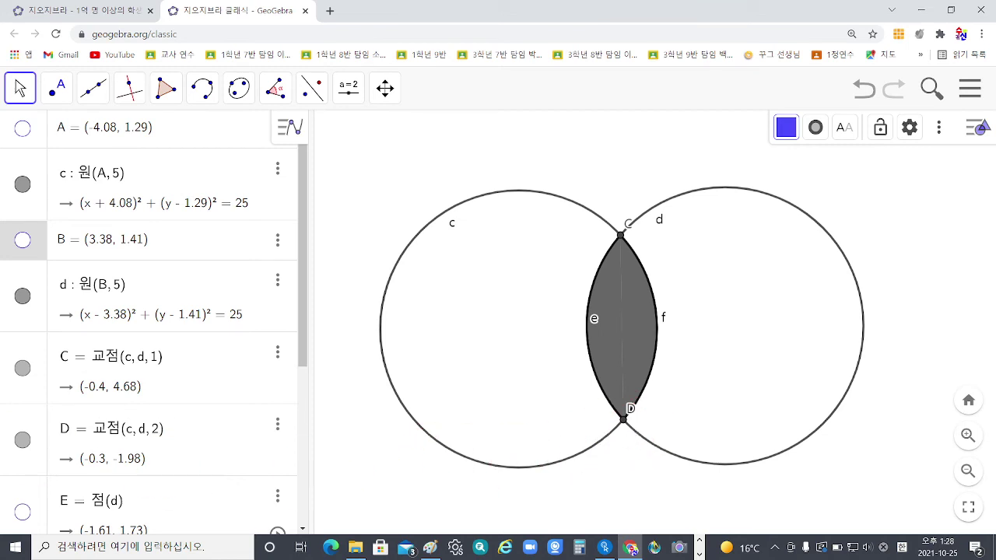
Switch back to the Hangul document and select the ellipse picture together with the A, B and A∩B text boxes.
{"action": "key", "text": "alt+Tab"}
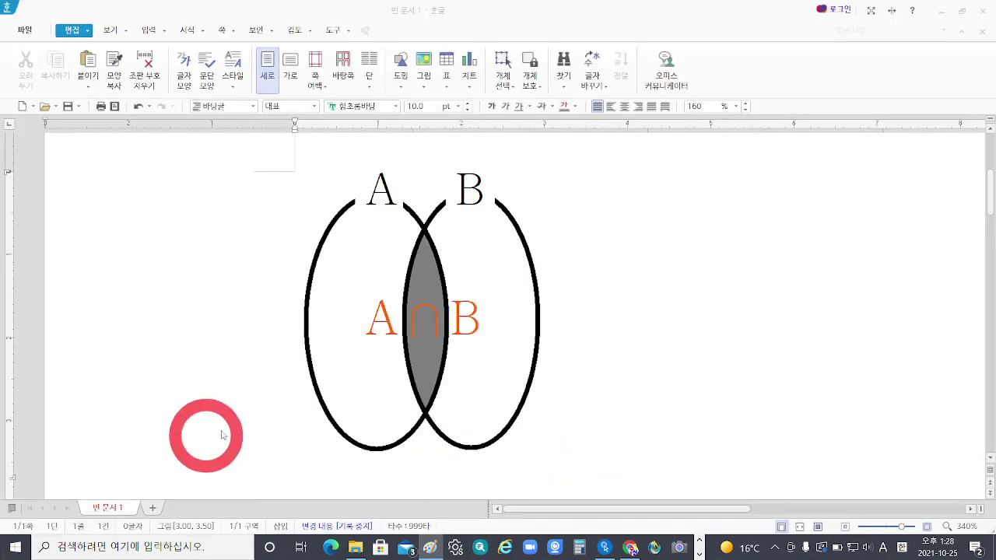
{"action": "left_click", "coordinate": [165, 31]}
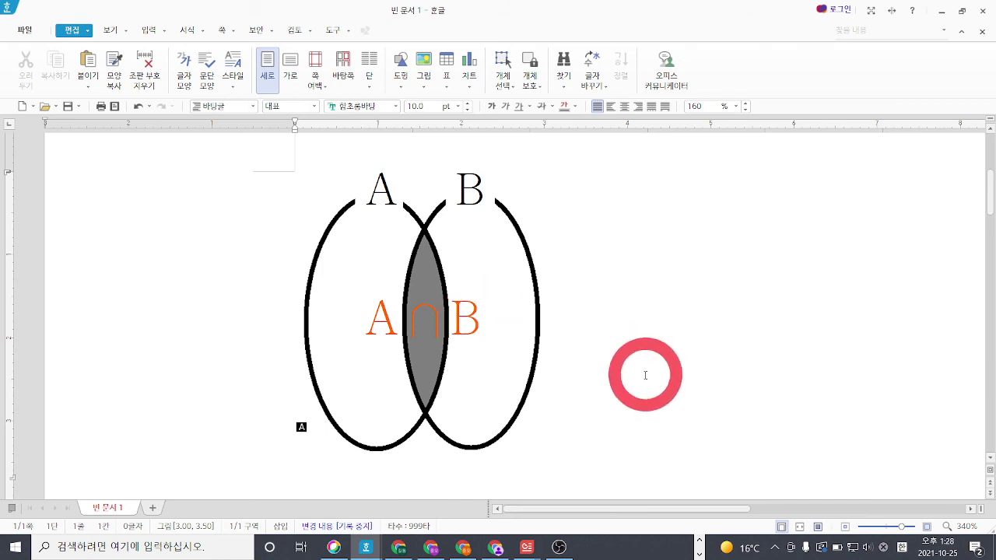
{"action": "left_click", "coordinate": [503, 85]}
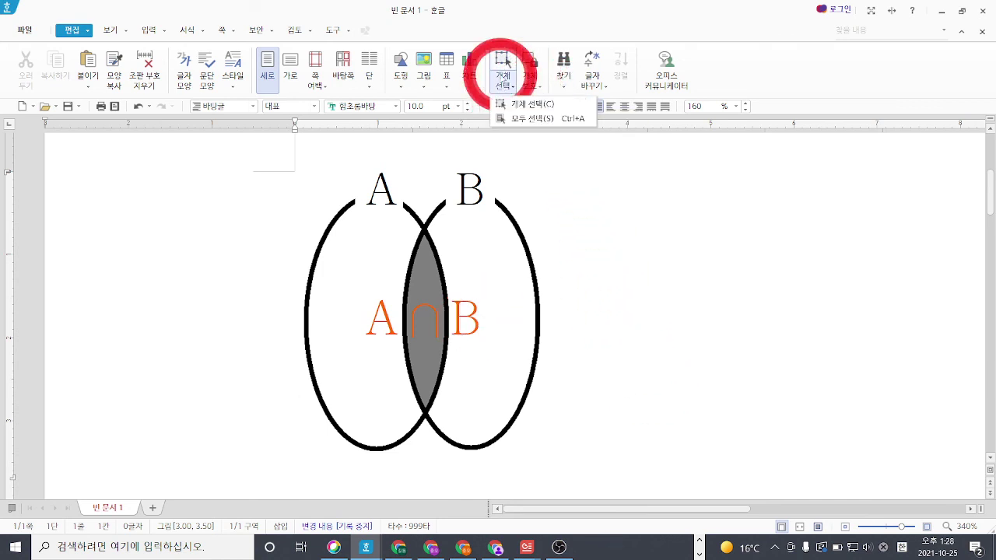
{"action": "left_click", "coordinate": [205, 159]}
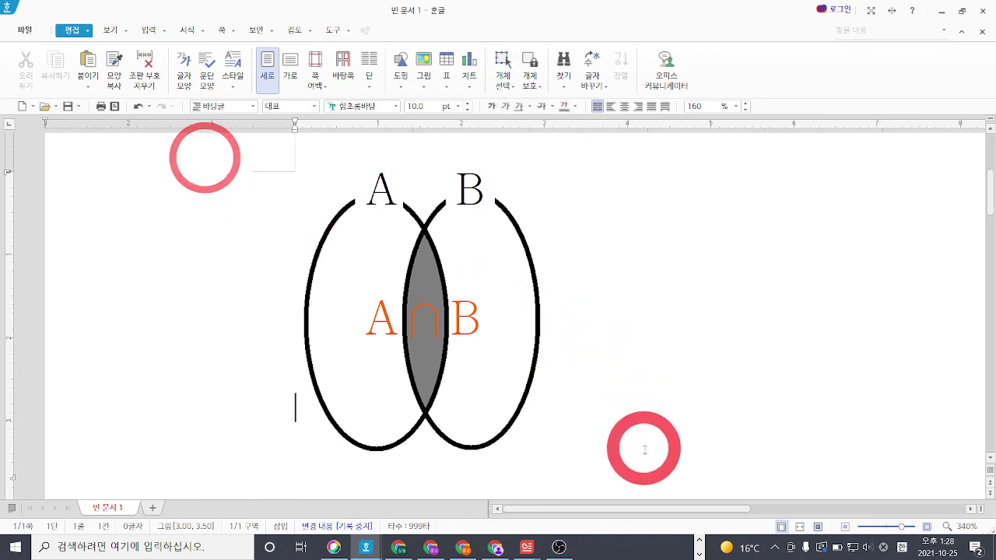
{"action": "left_click", "coordinate": [447, 323]}
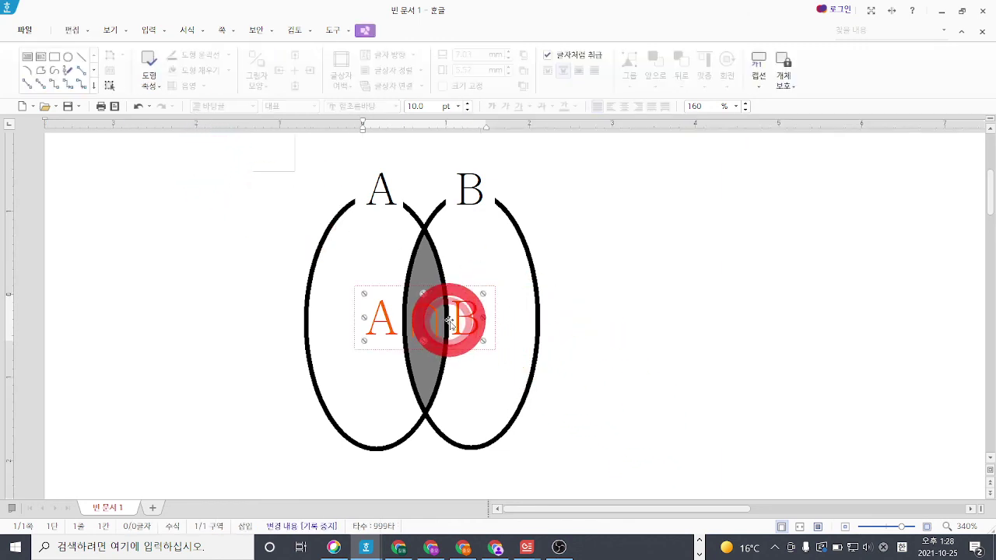
{"action": "left_click", "coordinate": [467, 289]}
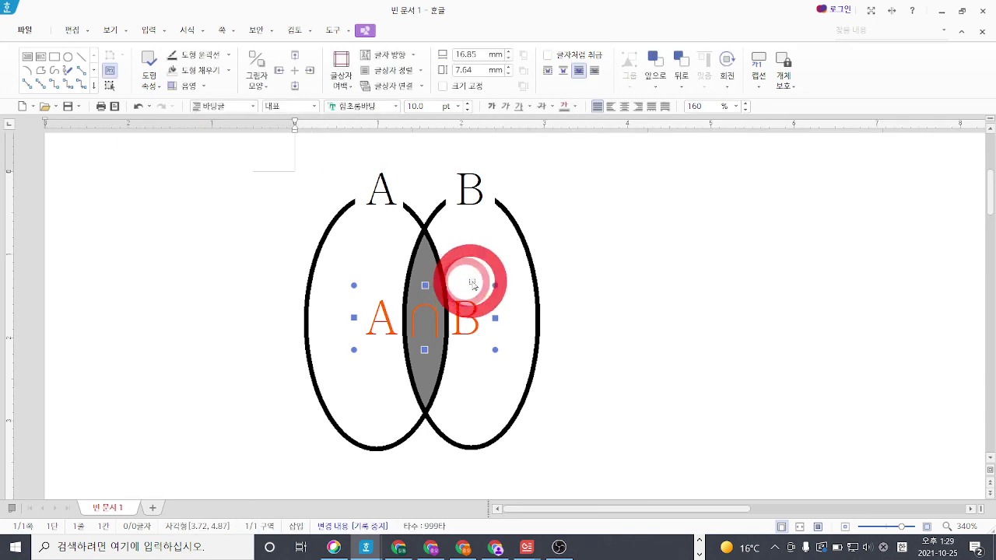
{"action": "left_click", "coordinate": [467, 195]}
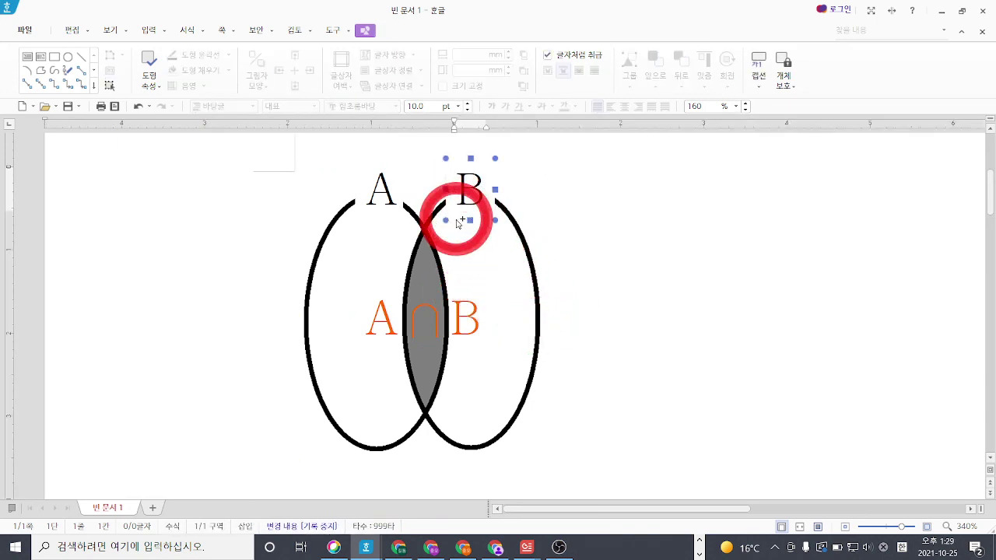
{"action": "left_click", "coordinate": [392, 212]}
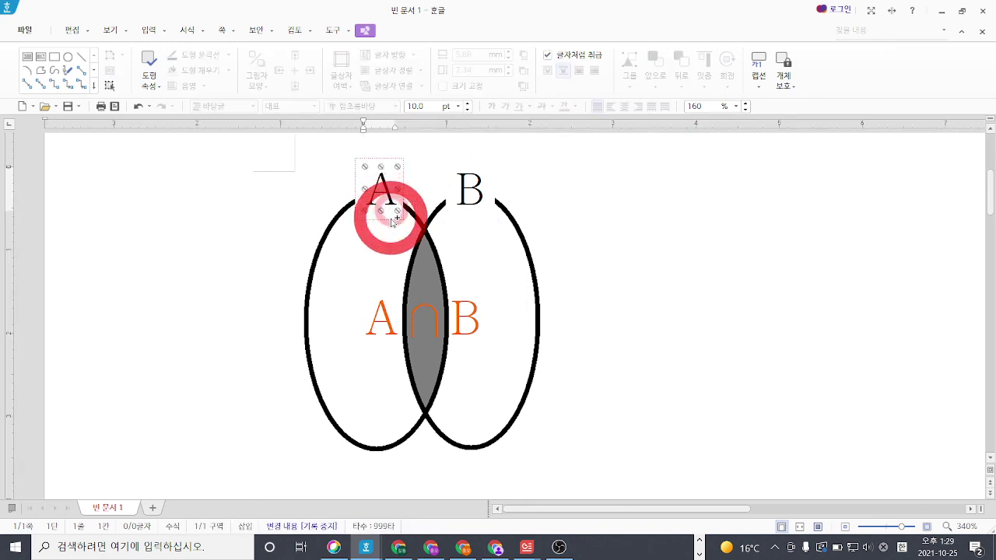
{"action": "left_click", "coordinate": [461, 216]}
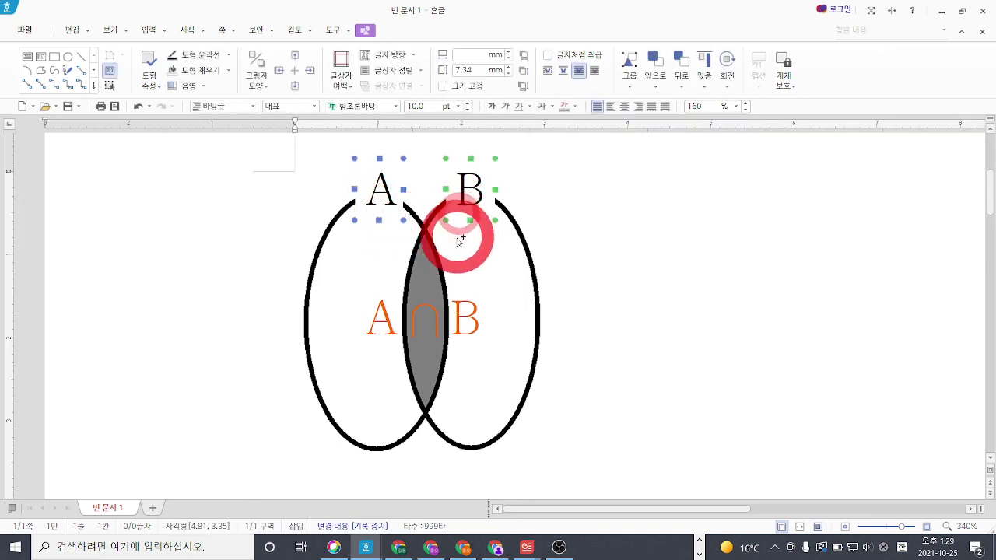
{"action": "left_click", "coordinate": [472, 348], "text": "shift"}
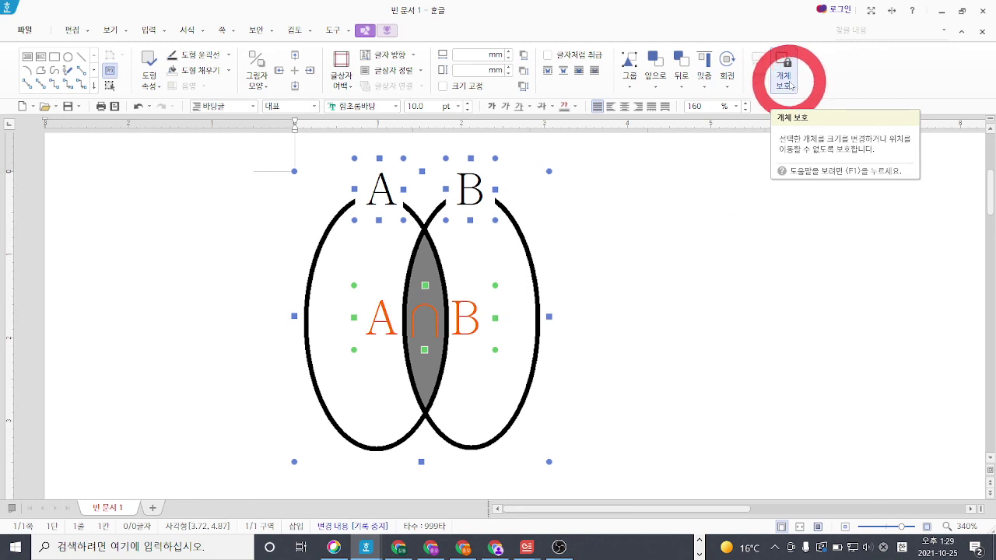
Group the selected picture and text boxes into one object and move it down and to the right on the page.
{"action": "left_click", "coordinate": [789, 56]}
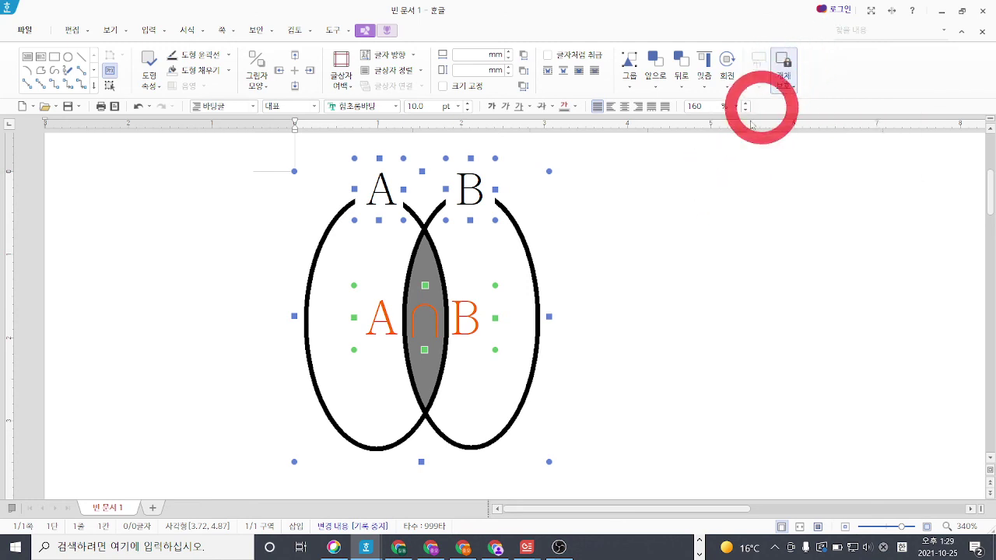
{"action": "right_click", "coordinate": [651, 244]}
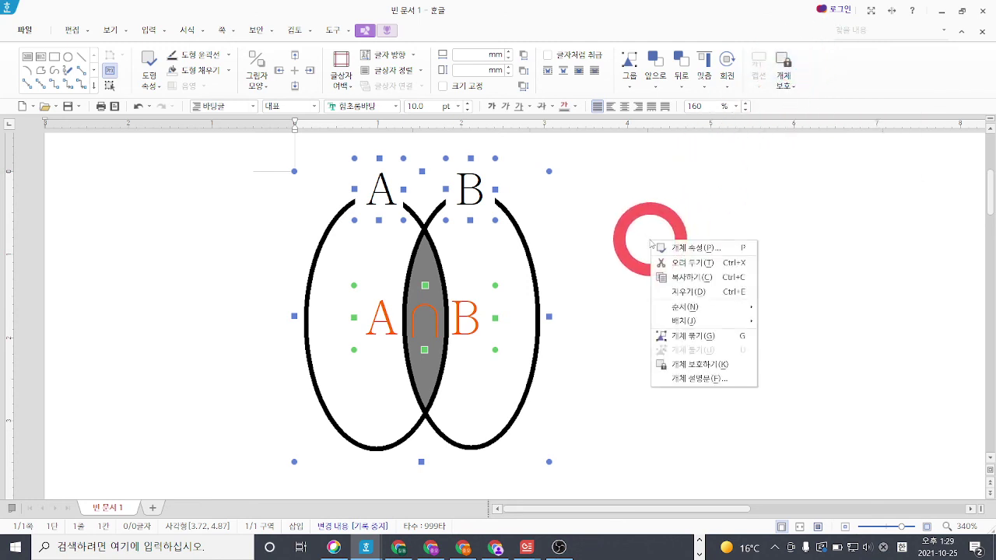
{"action": "left_click", "coordinate": [676, 336]}
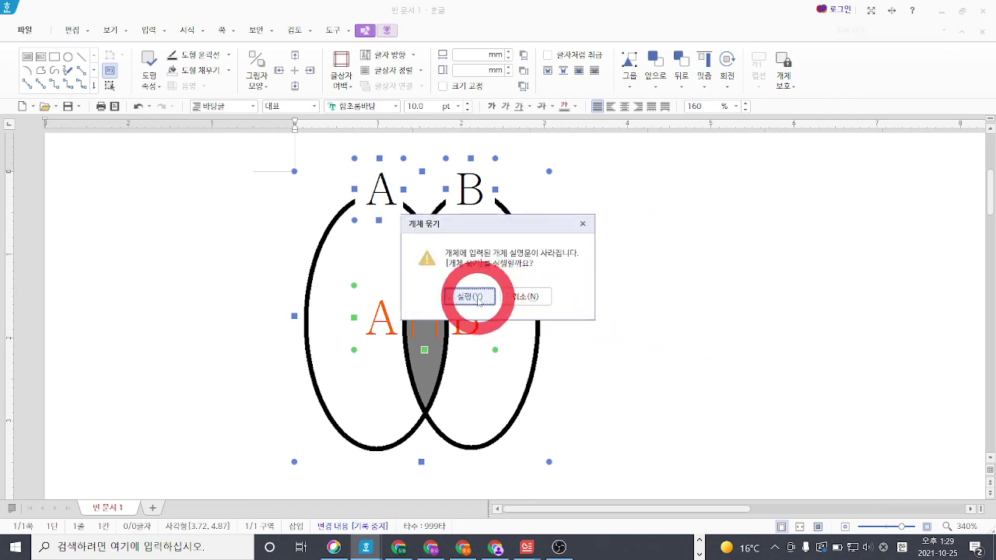
{"action": "left_click", "coordinate": [478, 299]}
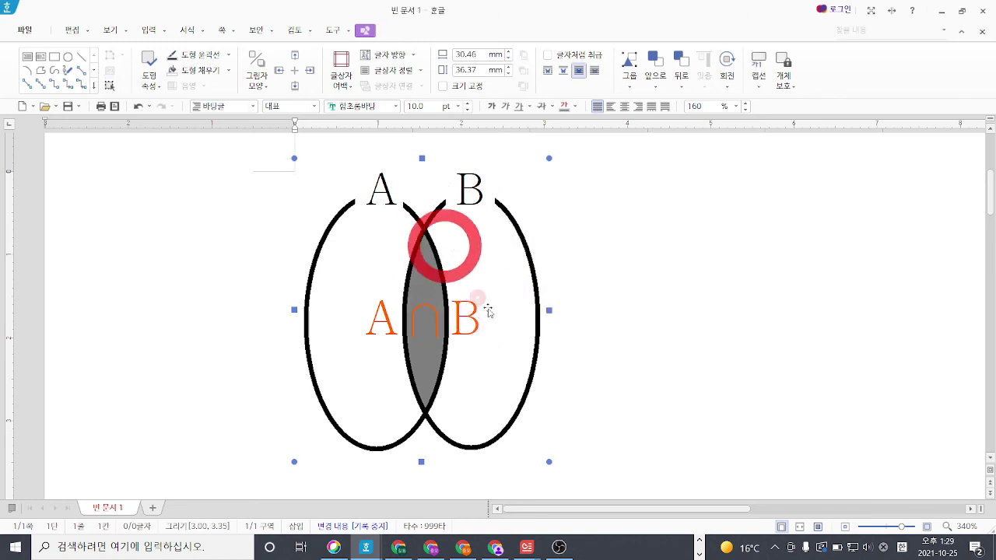
{"action": "left_click_drag", "start_coordinate": [561, 299], "coordinate": [720, 344]}
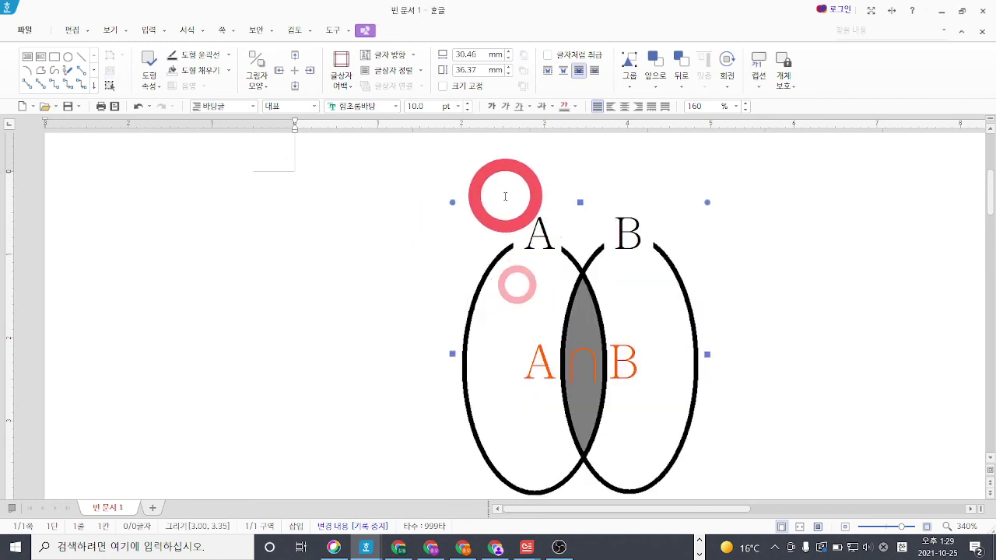
Try to move the letter A out of its text box to the blank area beside the diagram.
{"action": "left_click", "coordinate": [536, 235]}
{"action": "left_click_drag", "start_coordinate": [399, 231], "coordinate": [405, 238]}
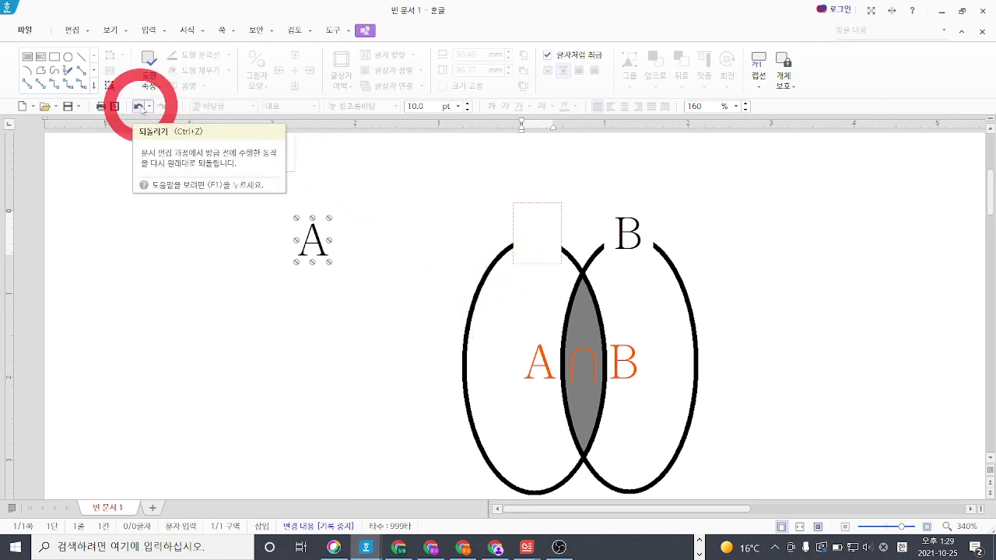
{"action": "left_click", "coordinate": [141, 108]}
Select the grouped diagram and move it slightly to the left.
{"action": "left_click", "coordinate": [391, 293]}
{"action": "left_click", "coordinate": [838, 382]}
{"action": "left_click", "coordinate": [716, 355]}
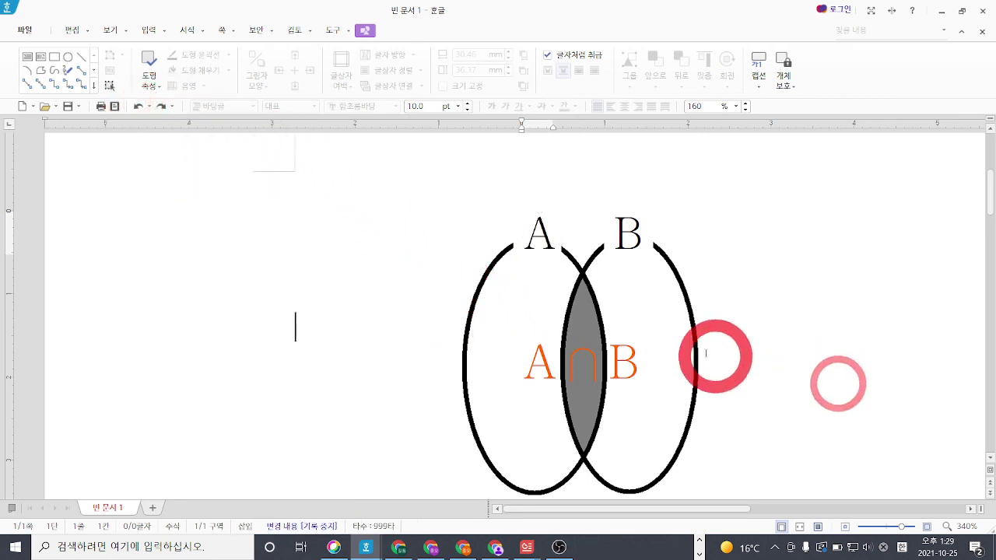
{"action": "left_click", "coordinate": [698, 355]}
{"action": "mouse_move", "coordinate": [698, 355]}
{"action": "left_mouse_down"}
{"action": "mouse_move", "coordinate": [518, 294]}
{"action": "mouse_move", "coordinate": [507, 300]}
{"action": "mouse_move", "coordinate": [683, 355]}
{"action": "left_mouse_up"}
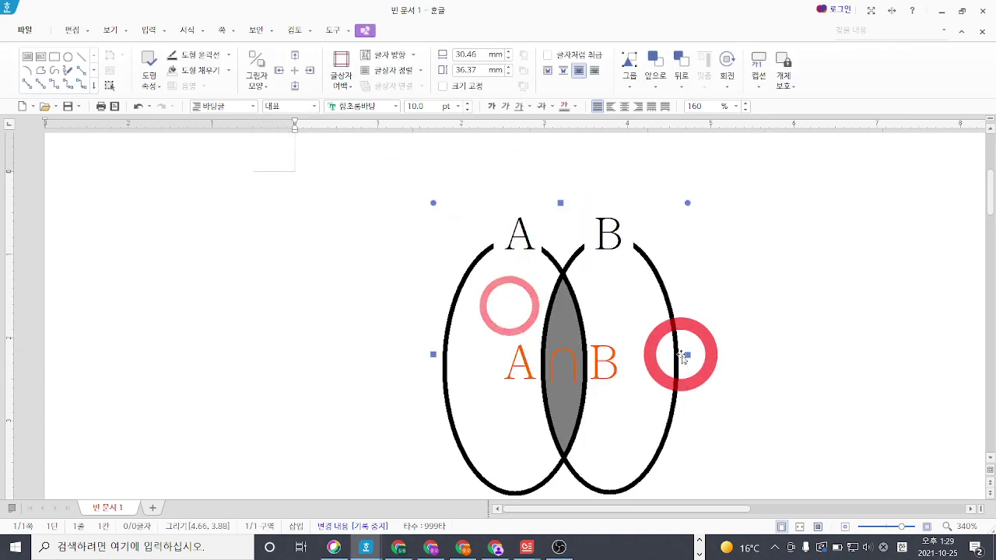